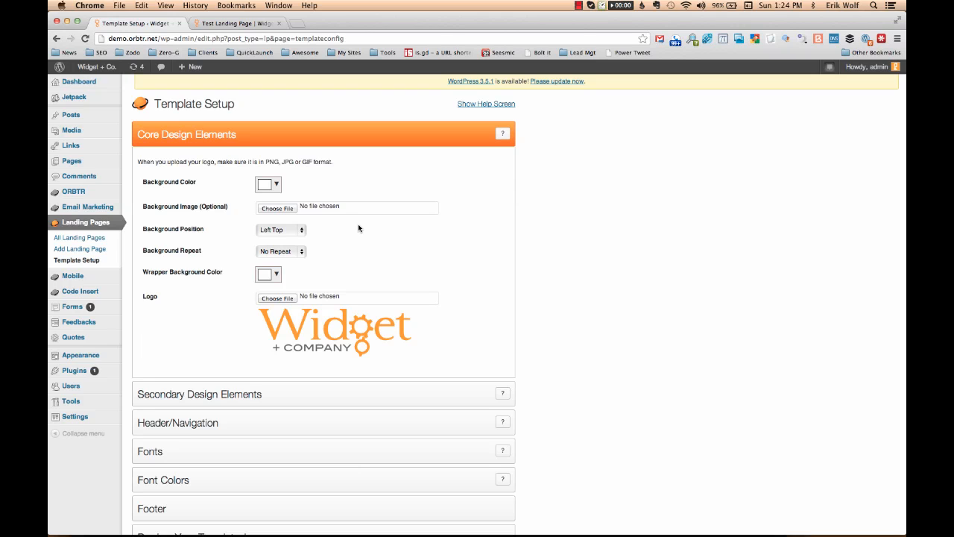
Expand the Secondary Design Elements settings and show the help diagram explaining the sidebar colour areas
click(284, 396)
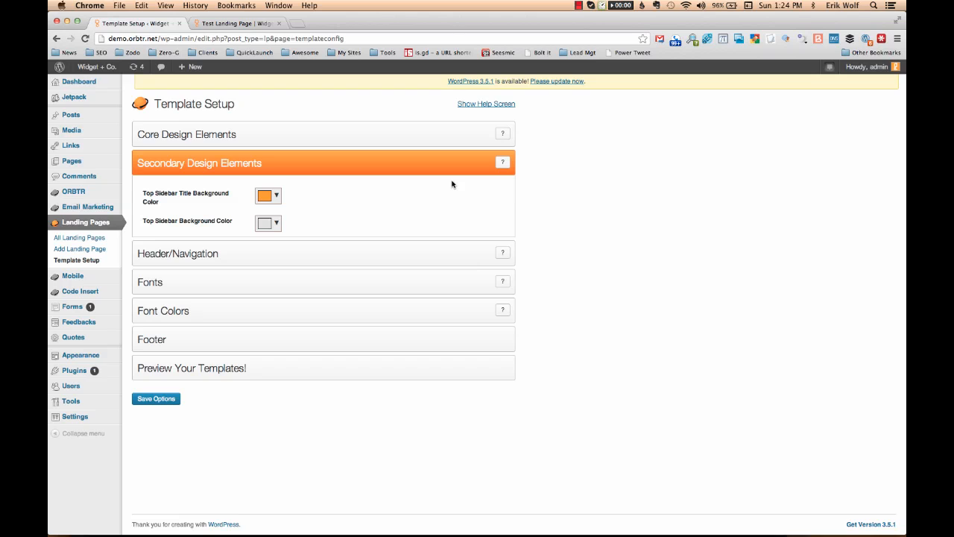
click(502, 164)
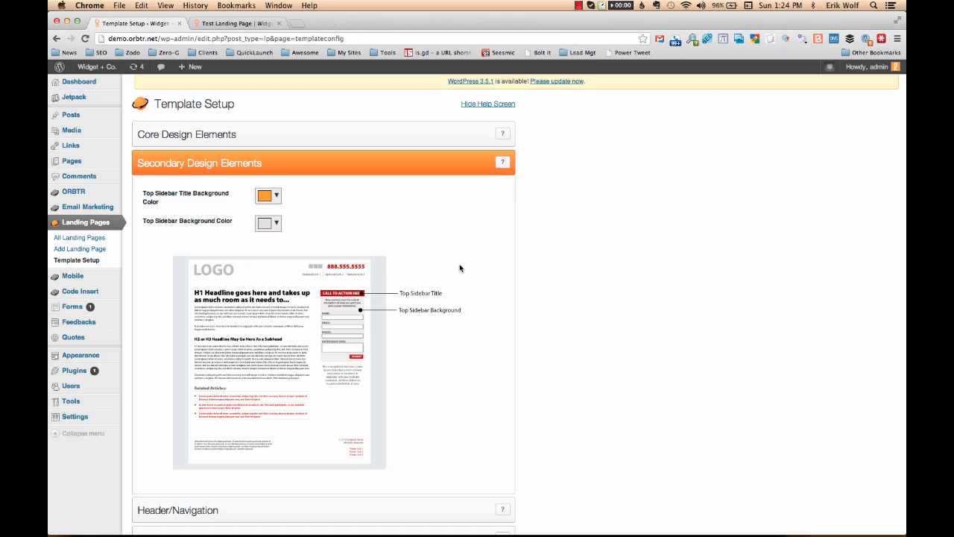
Open the existing Test Landing Page for editing from the list of all landing pages
click(91, 238)
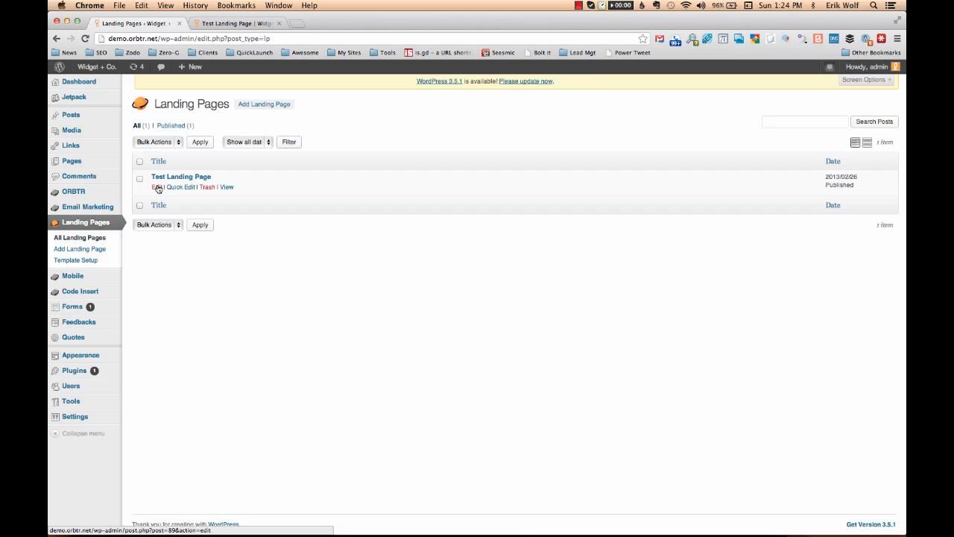
click(158, 187)
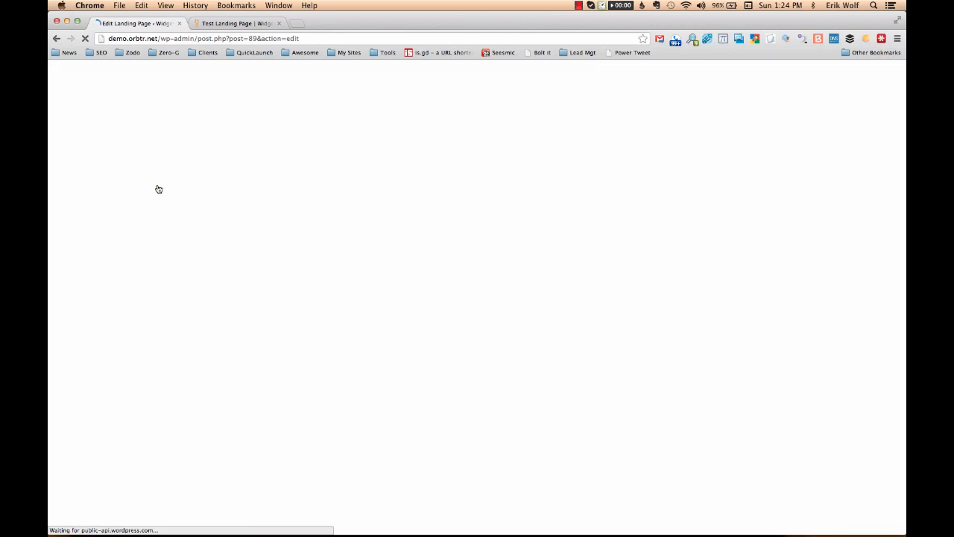
Review the published Test Landing Page from its header down to the related articles and footer, and return to the editor
click(227, 24)
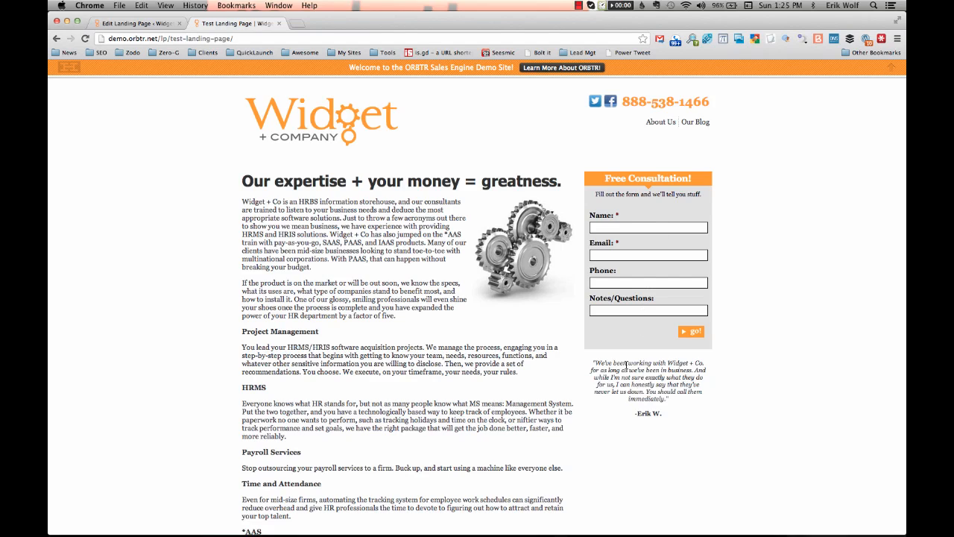
scroll(647, 439, down, 5)
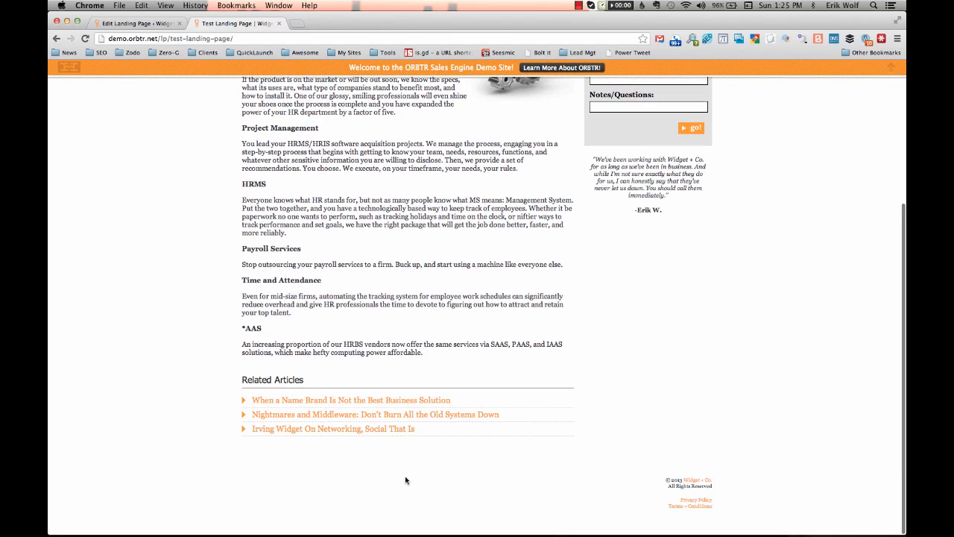
scroll(180, 192, up, 1)
scroll(180, 192, up, 5)
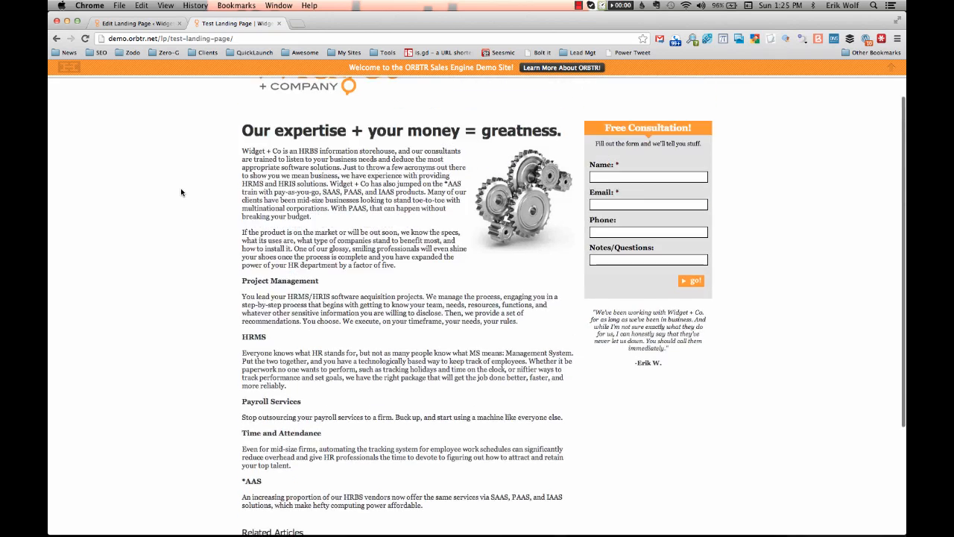
click(130, 24)
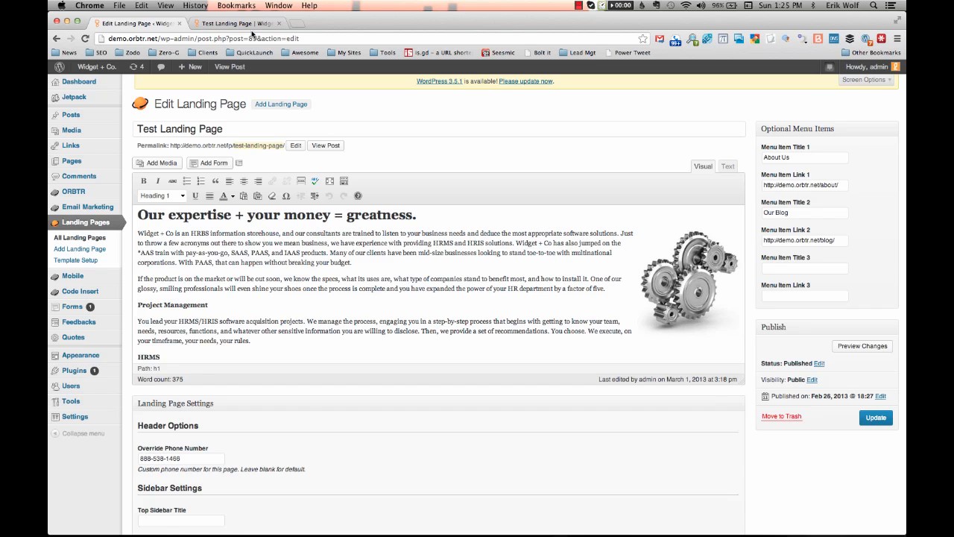
Compare the header links on the live page with the titles and links of the optional menu items in the editor
click(252, 24)
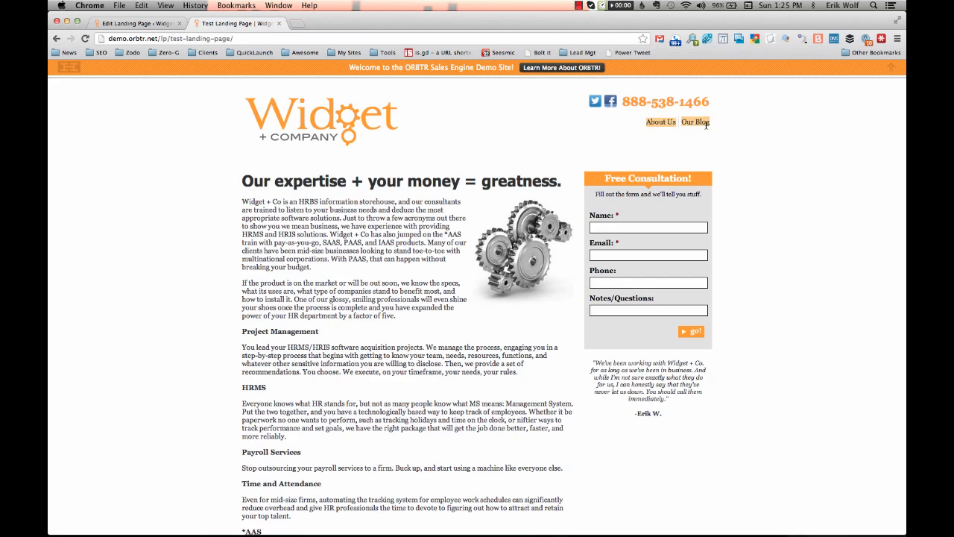
click(138, 24)
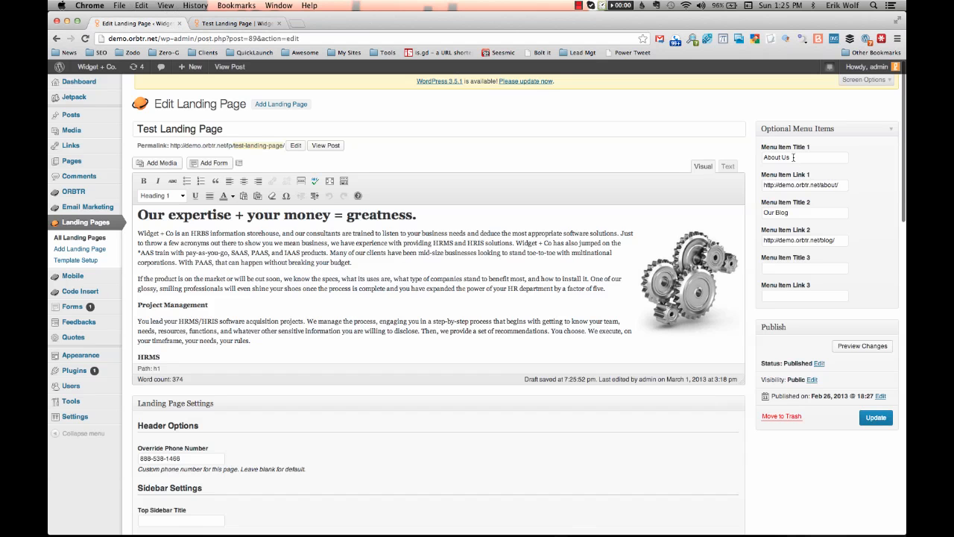
triple_click(794, 157)
click(795, 186)
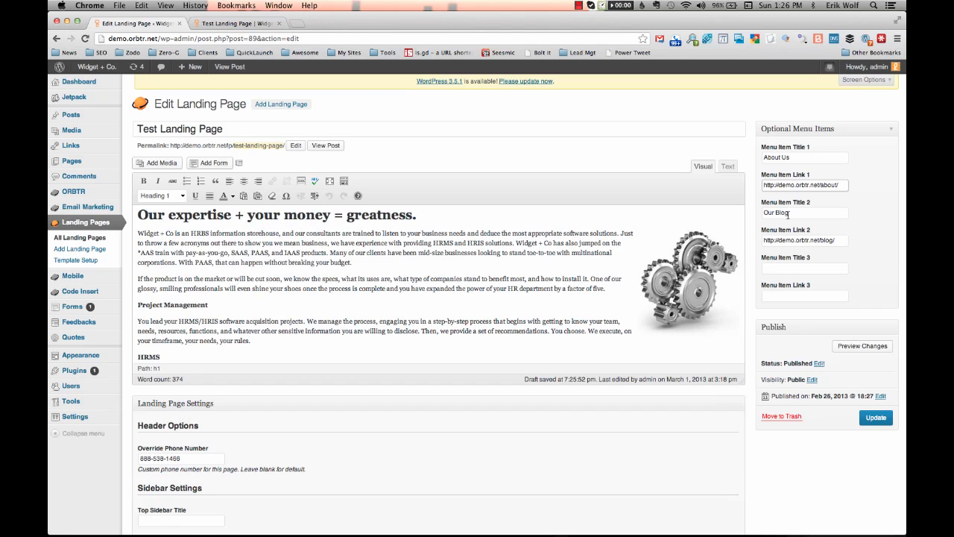
Clear the Override Phone Number in the landing page's header options and update the page, after comparing the field with the live header
scroll(607, 388, down, 5)
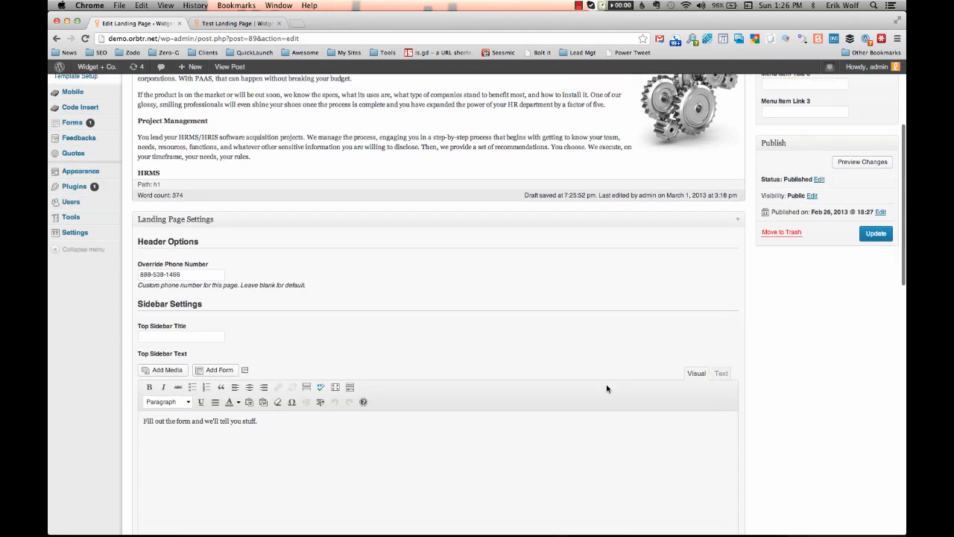
scroll(607, 389, down, 3)
scroll(607, 385, up, 1)
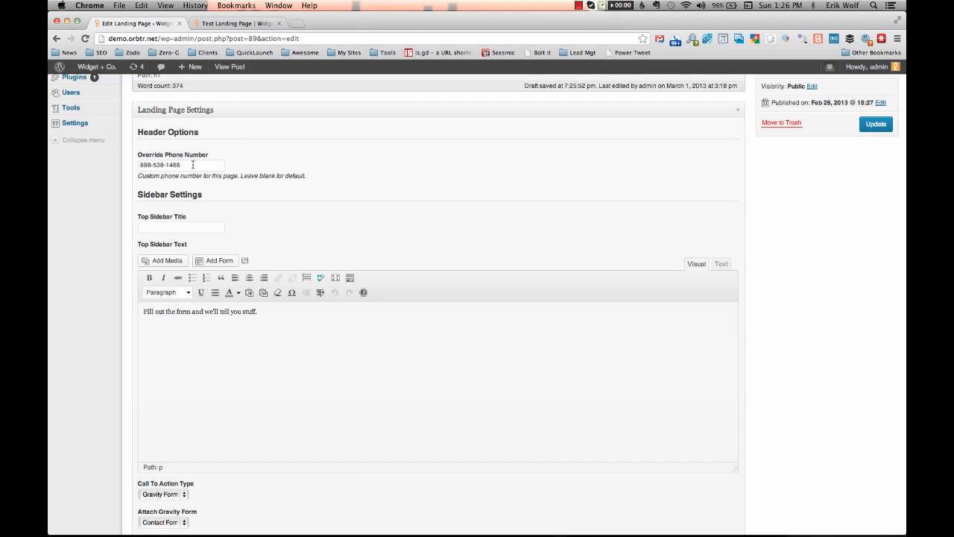
triple_click(192, 164)
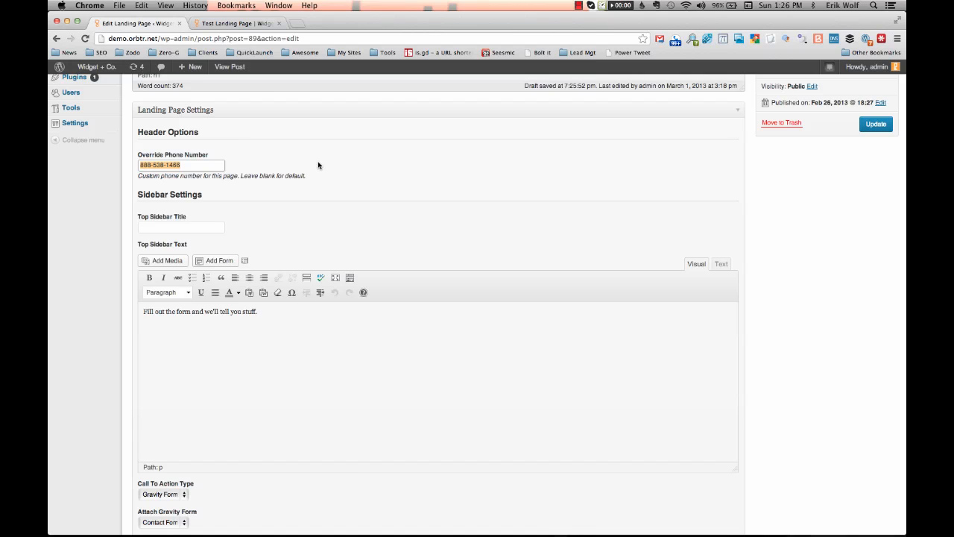
click(211, 23)
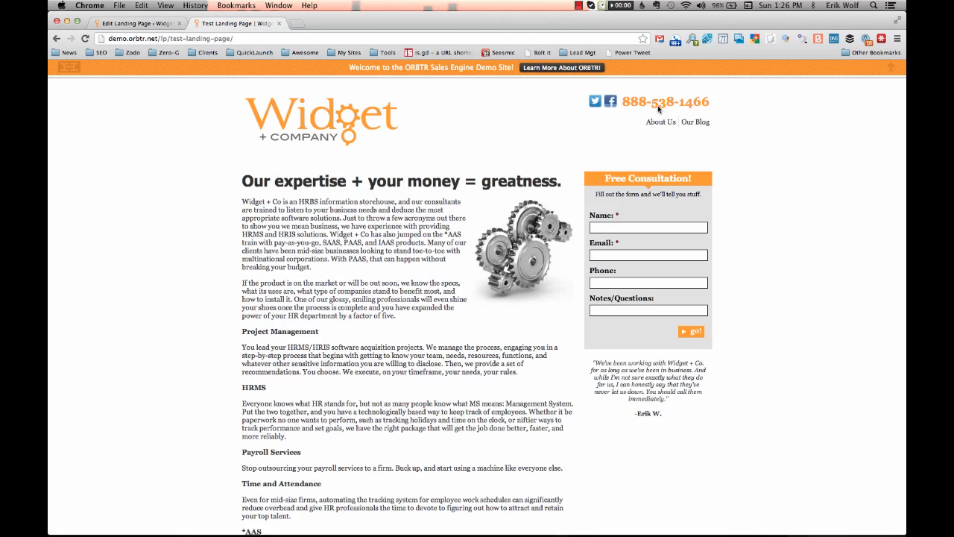
click(150, 24)
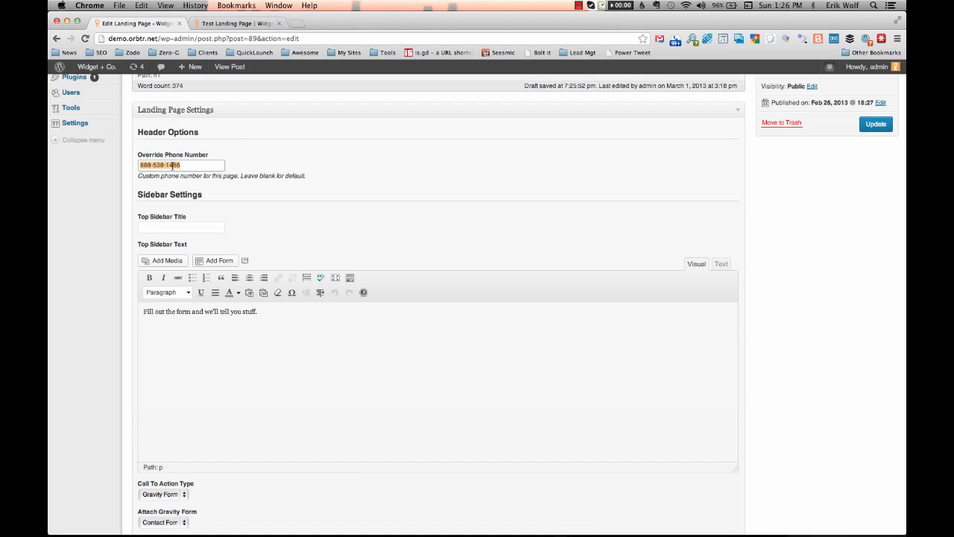
key(BackSpace)
scroll(860, 191, up, 2)
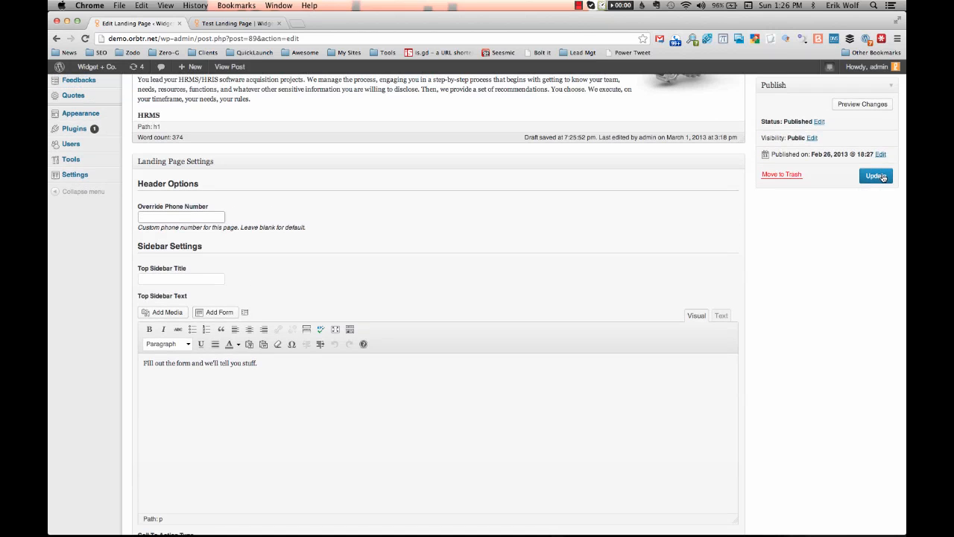
click(882, 176)
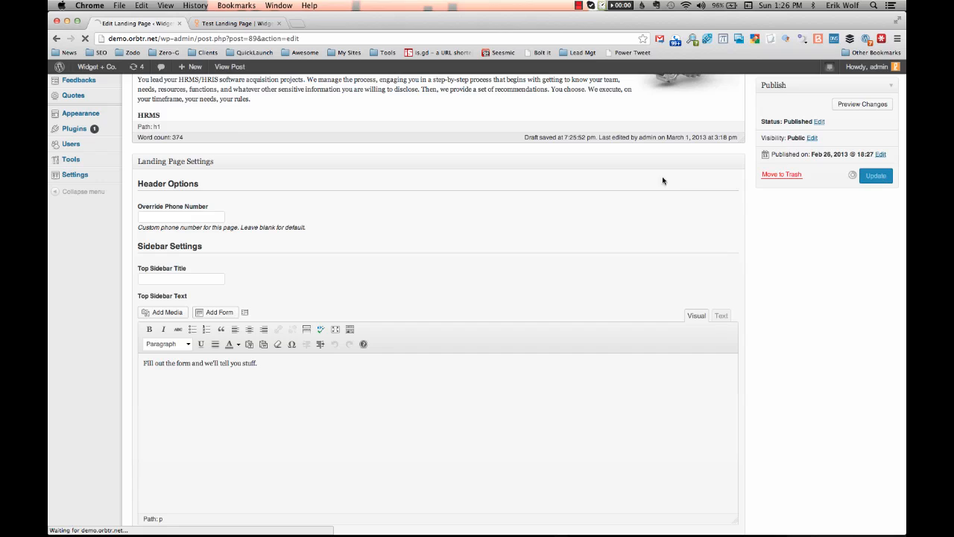
Reload the live landing page to check the phone number in its header, and return to the editor
click(232, 24)
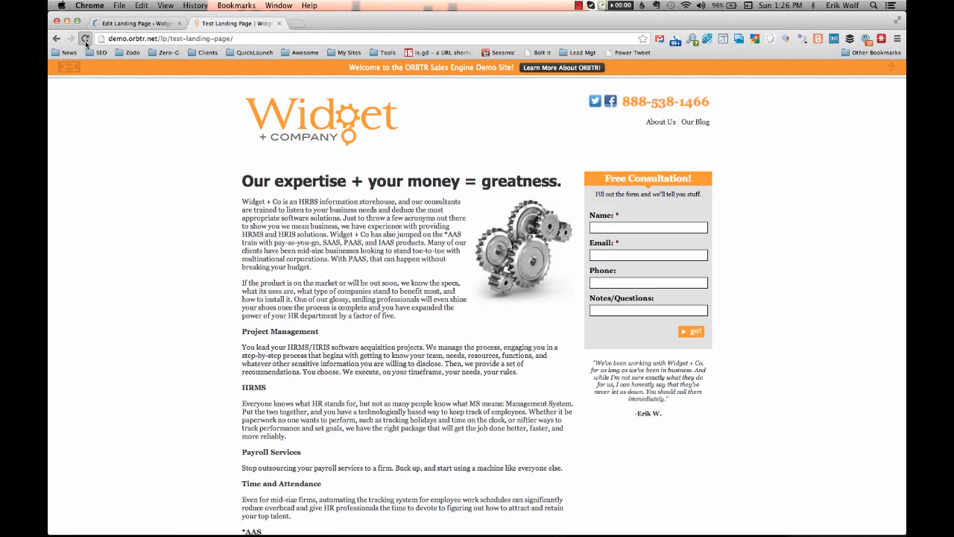
click(86, 41)
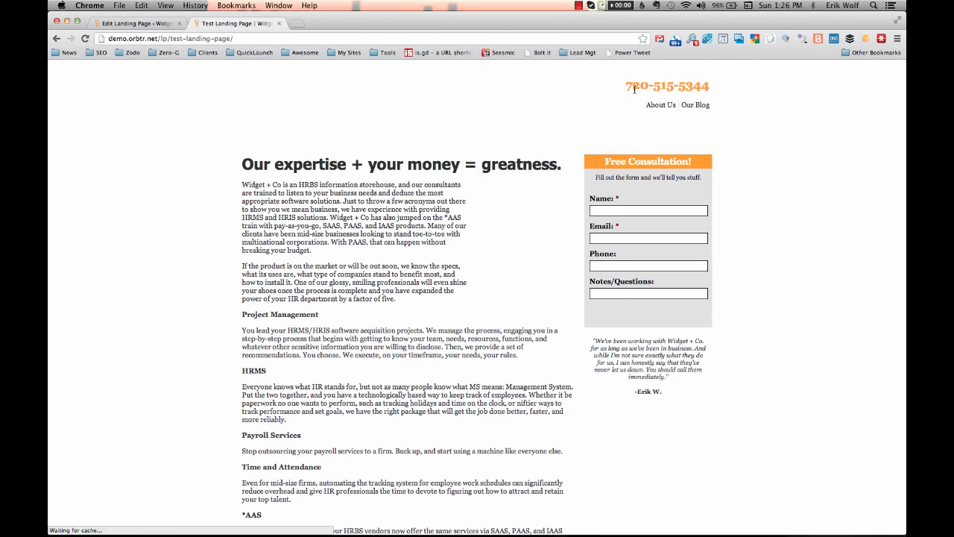
click(132, 23)
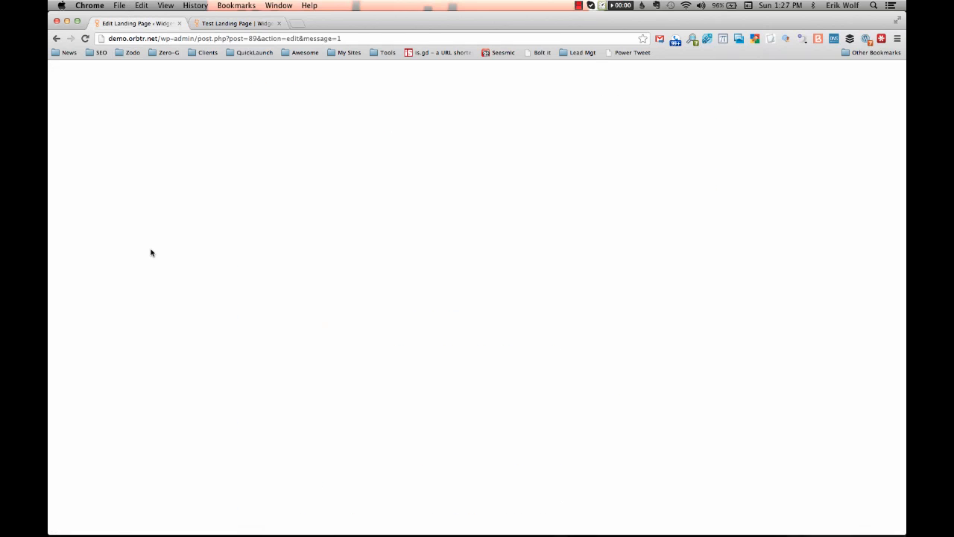
Compare the Top Sidebar Title setting with the heading above the form on the live landing page
scroll(209, 388, down, 5)
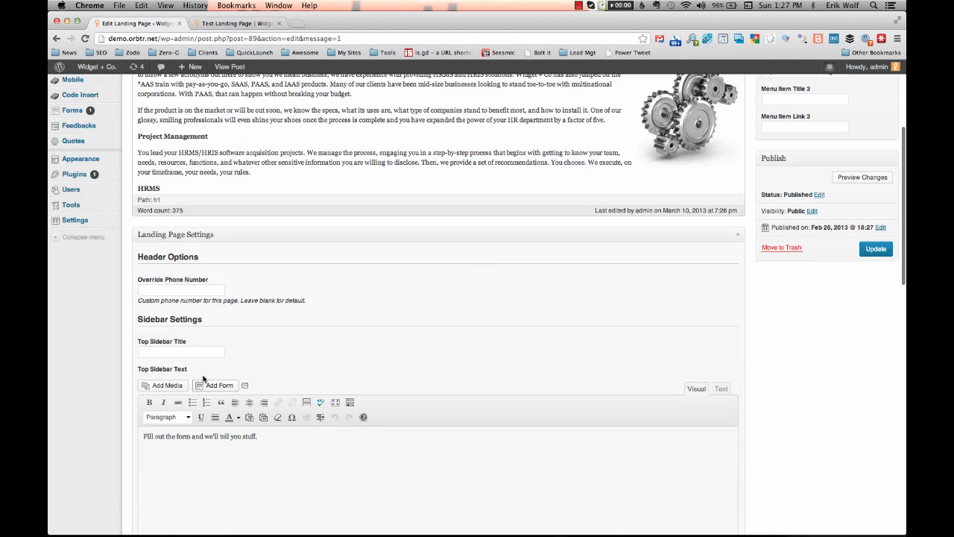
click(187, 351)
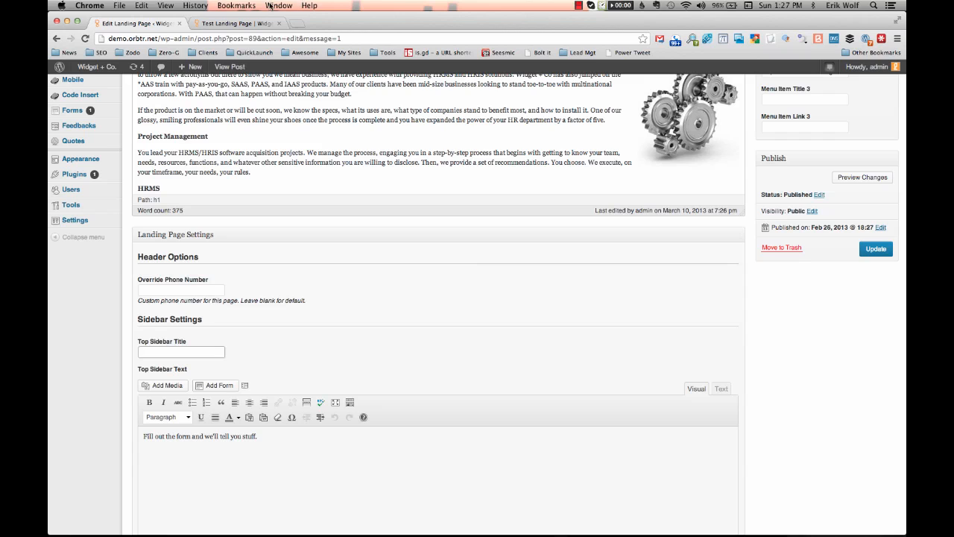
click(231, 25)
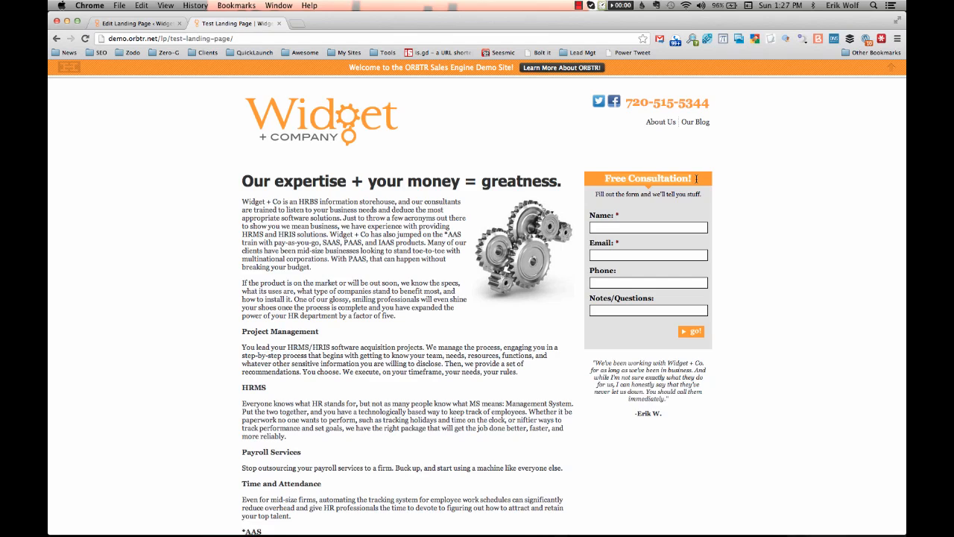
click(150, 25)
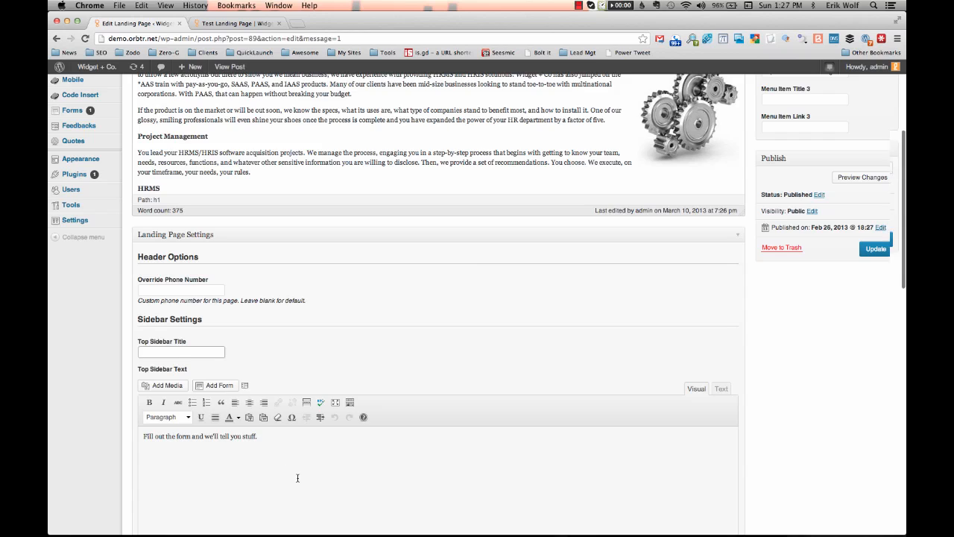
Compare the Top Sidebar Text content with the introductory sentence above the form fields on the live page
scroll(297, 477, down, 5)
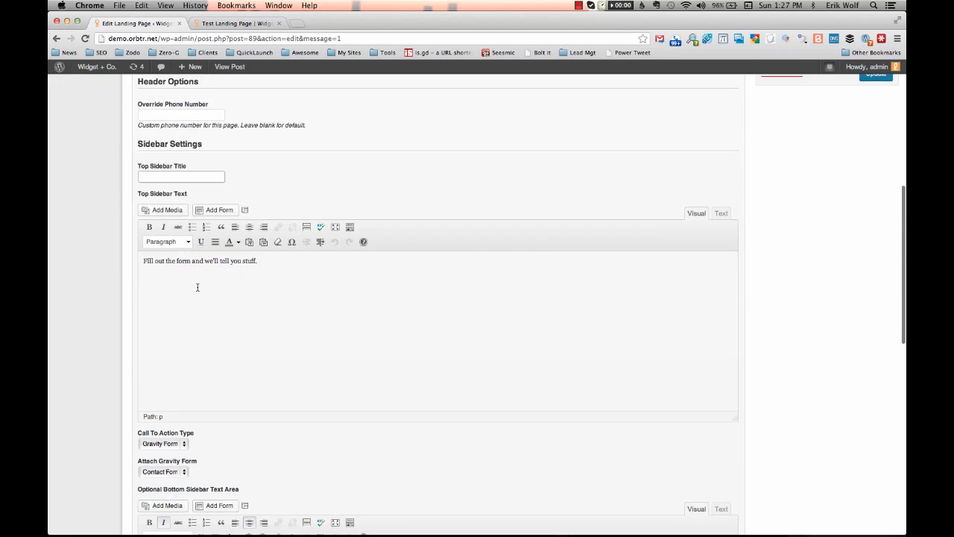
triple_click(197, 287)
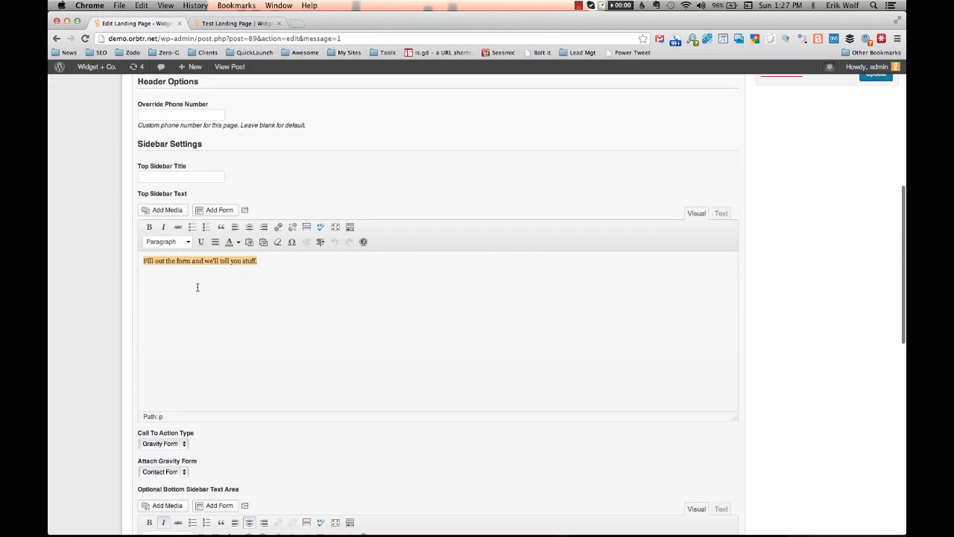
click(242, 20)
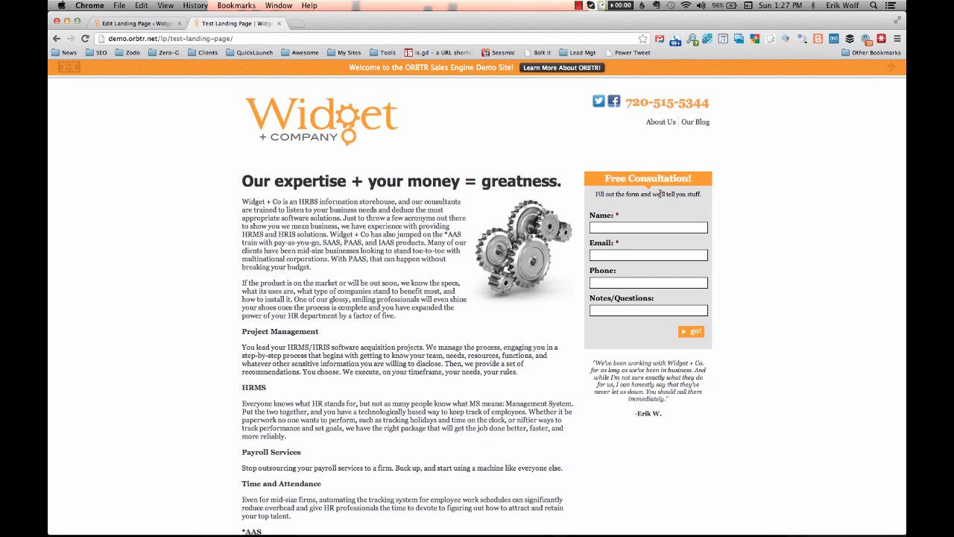
click(133, 23)
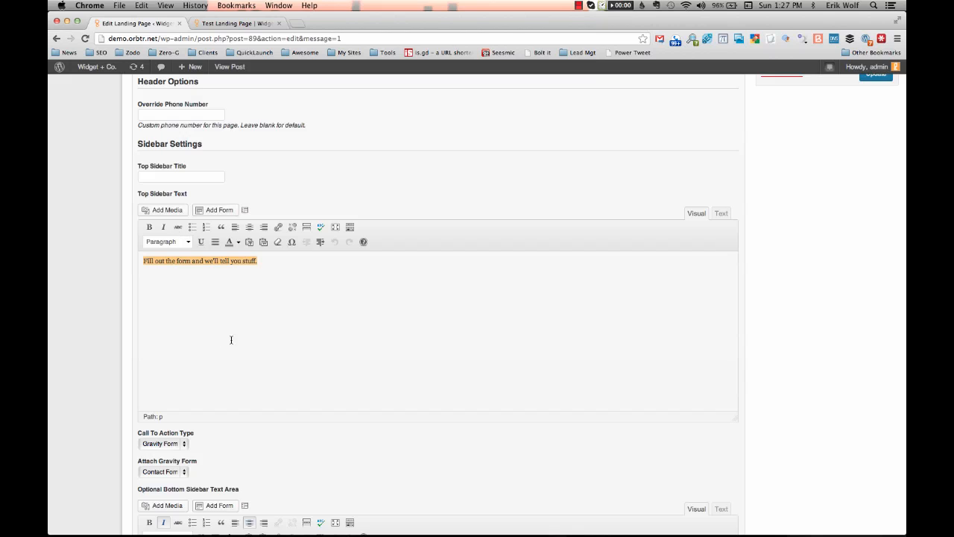
Set the sidebar's Call To Action Type to Button and examine the Button Text and Button URL fields, leaving both empty
scroll(231, 340, down, 5)
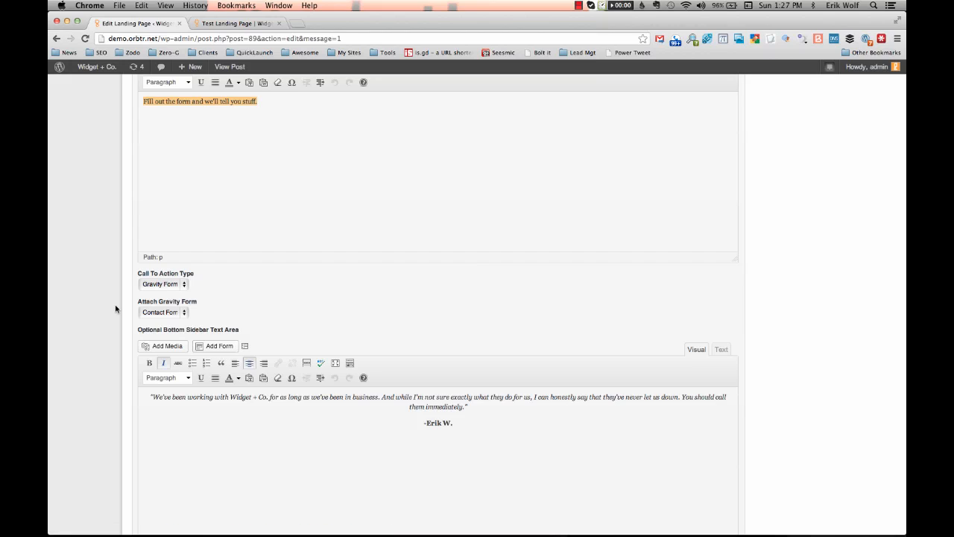
click(185, 285)
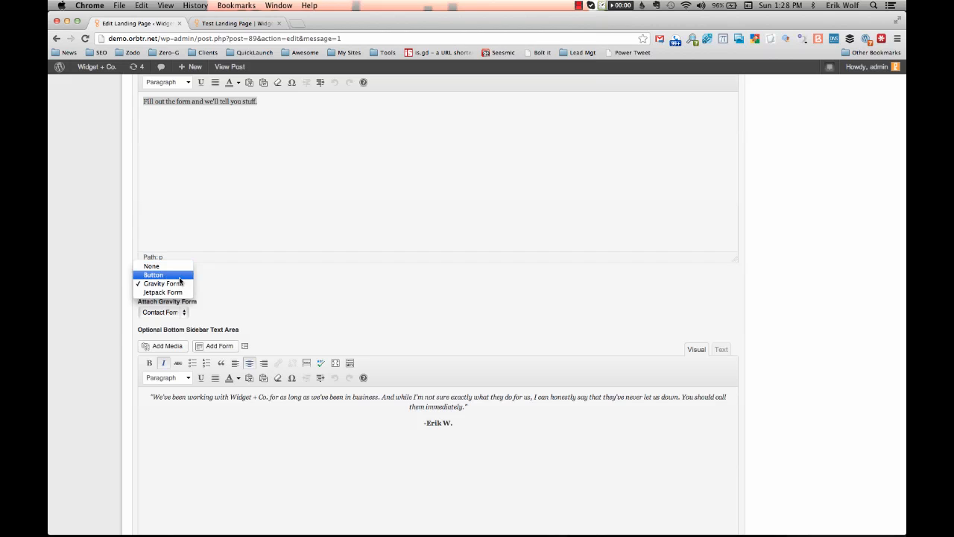
click(180, 275)
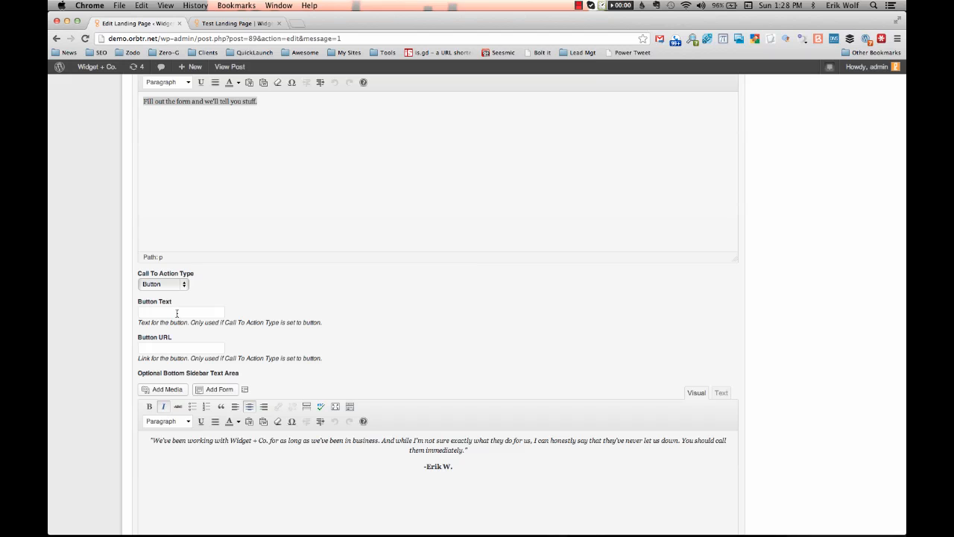
click(177, 313)
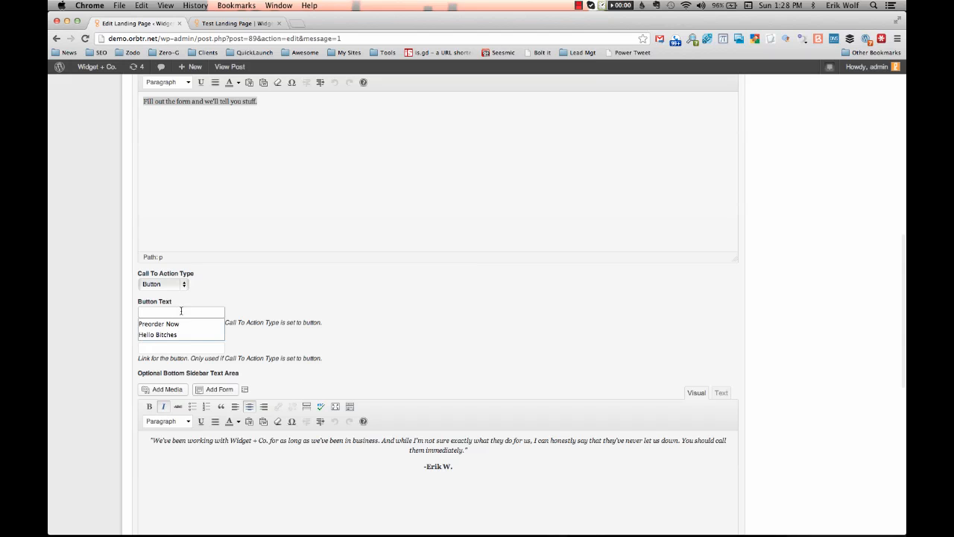
click(200, 301)
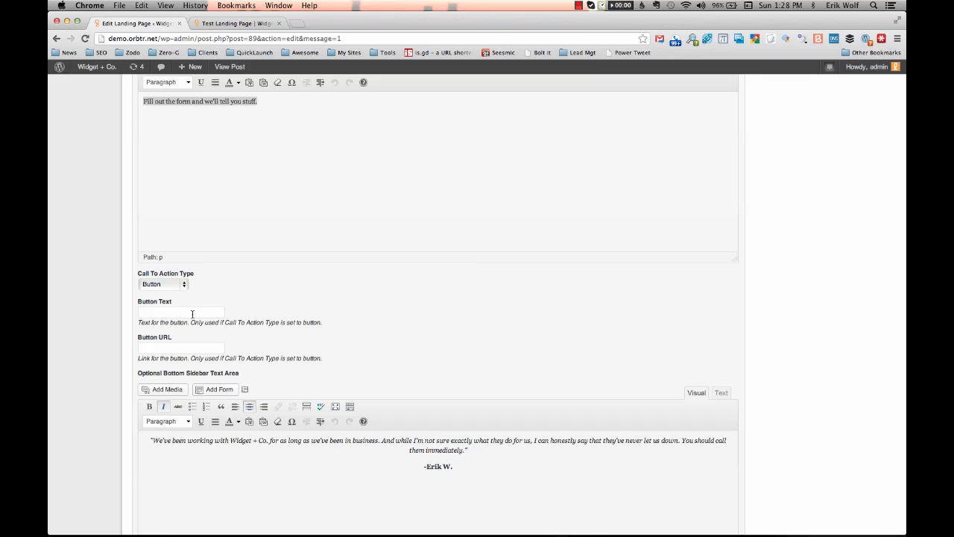
click(175, 348)
Set the sidebar's Call To Action Type to Gravity Form with Contact Form as the attached form
click(161, 285)
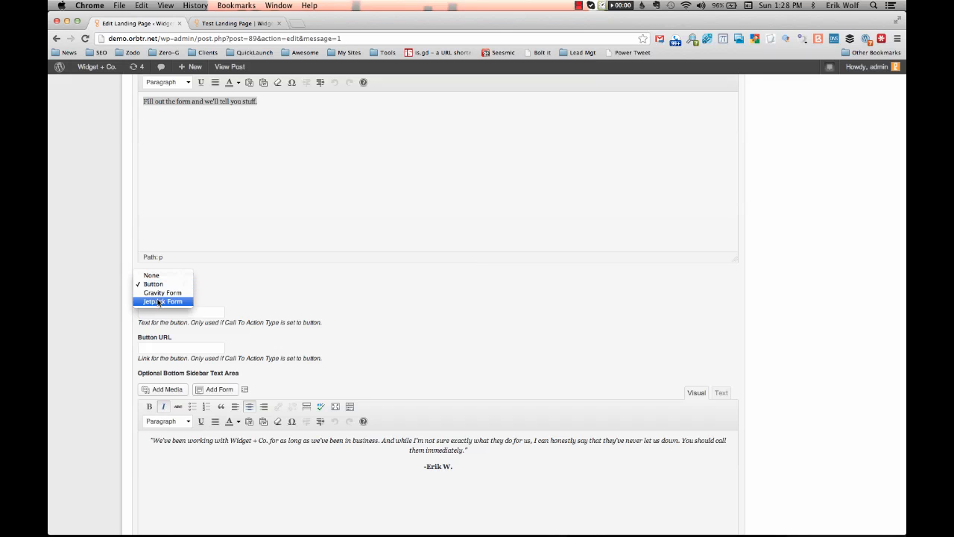
click(158, 292)
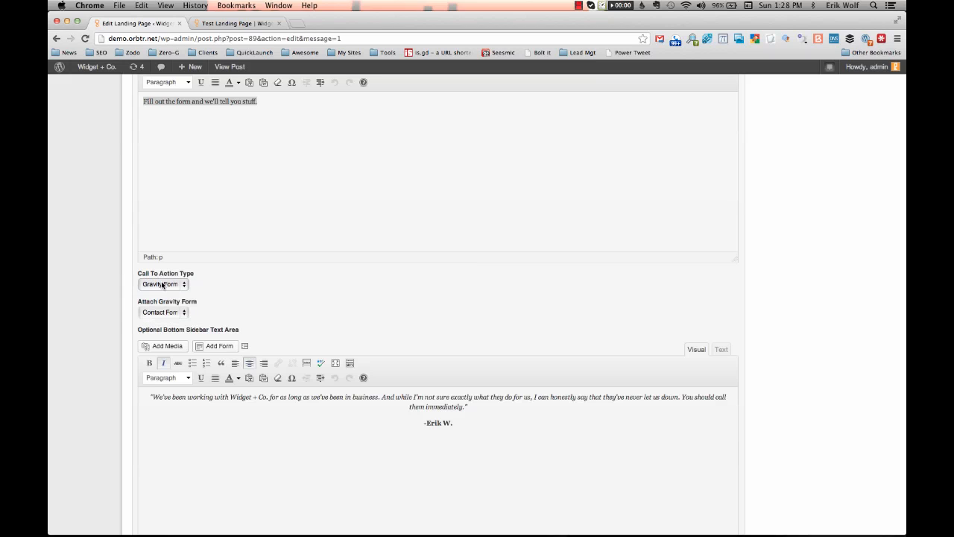
click(164, 313)
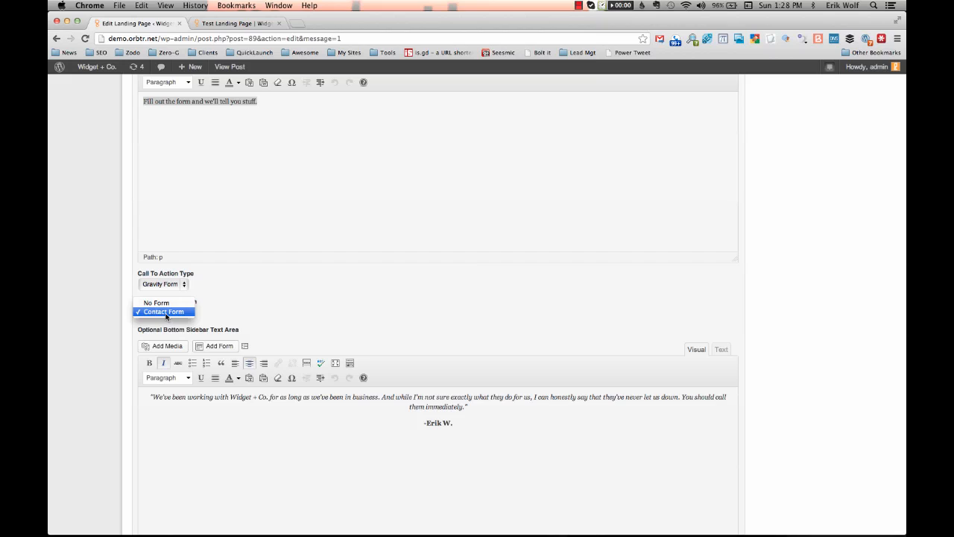
click(166, 313)
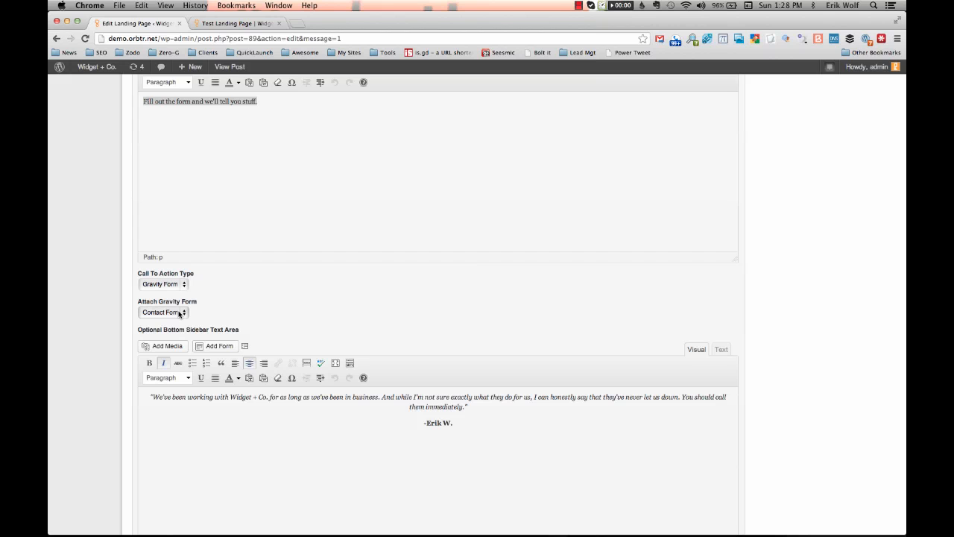
Compare the attached Gravity Form with the sidebar form on the live landing page, and review the available form choices
click(231, 24)
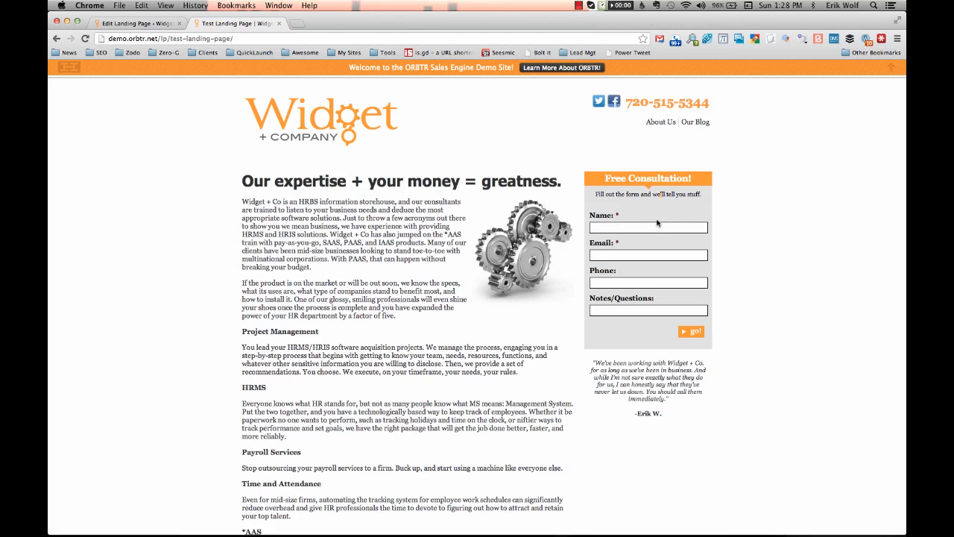
click(131, 23)
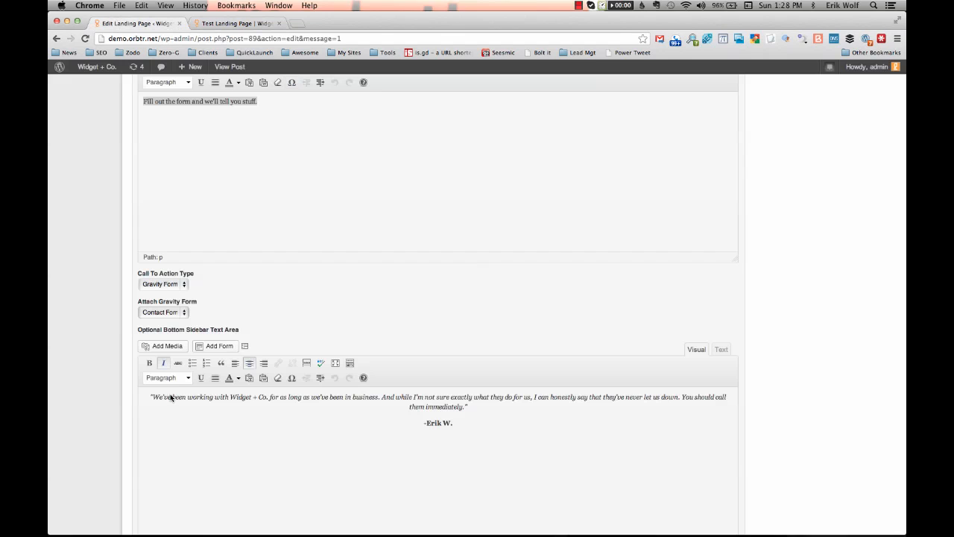
click(183, 310)
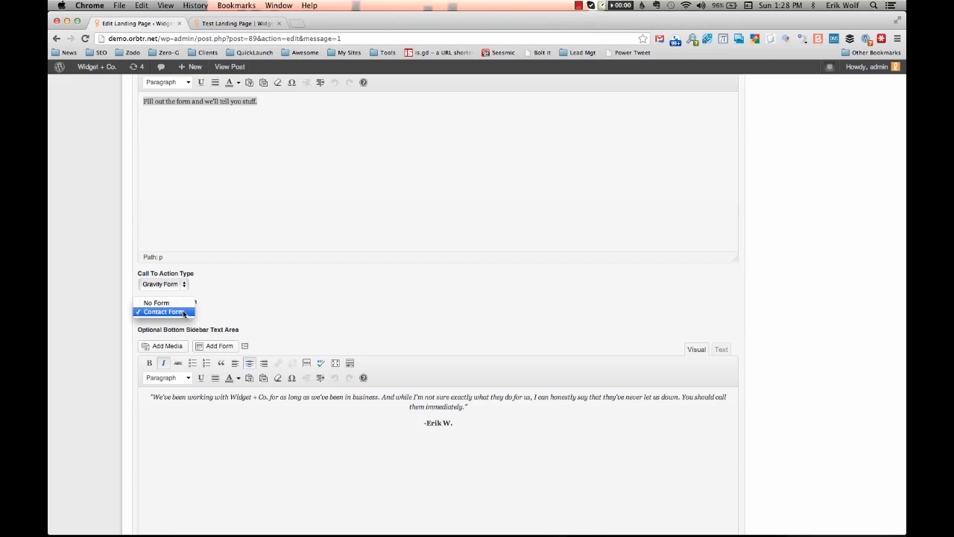
click(236, 308)
Set the Call To Action Type to Jetpack Form and add the form designer's Name, Email, Website and Comment form to the landing page
click(185, 283)
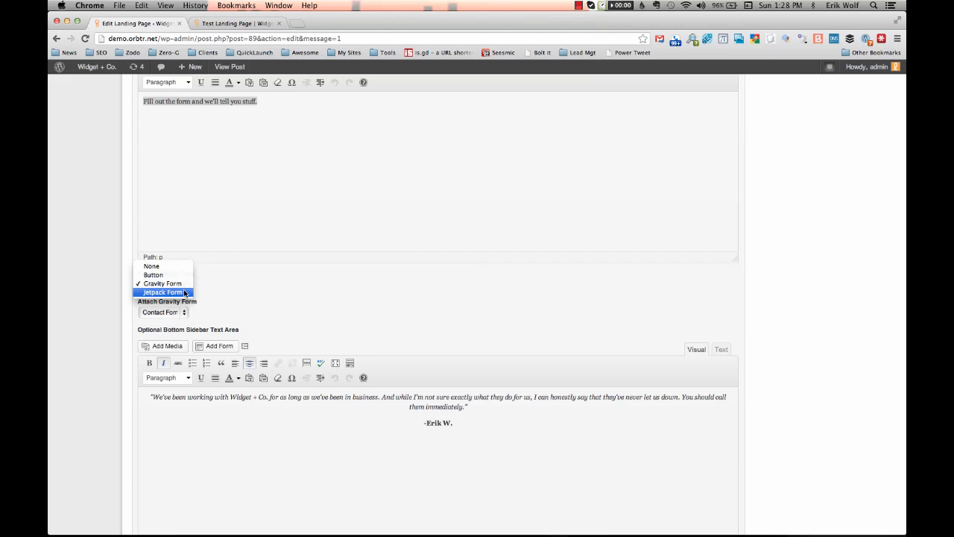
click(184, 291)
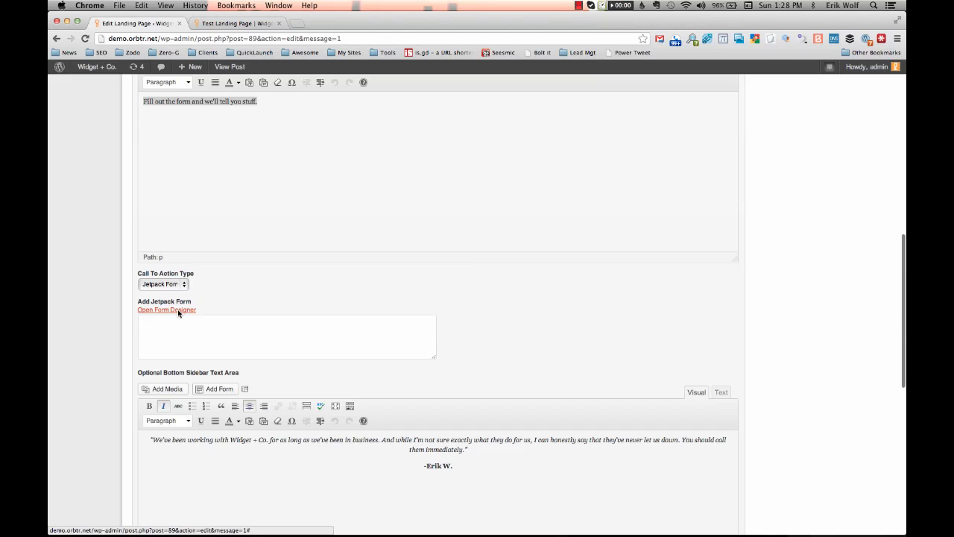
click(177, 312)
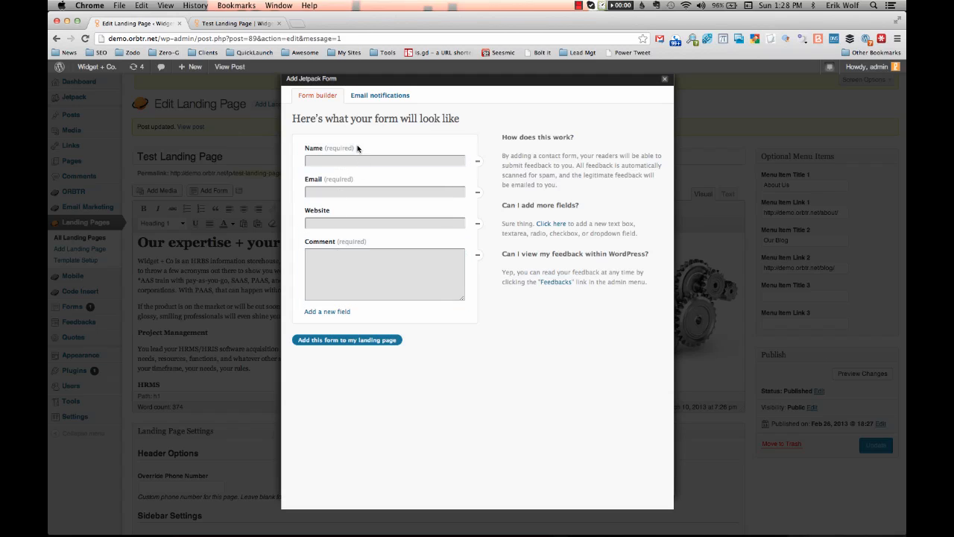
click(350, 341)
scroll(357, 395, down, 10)
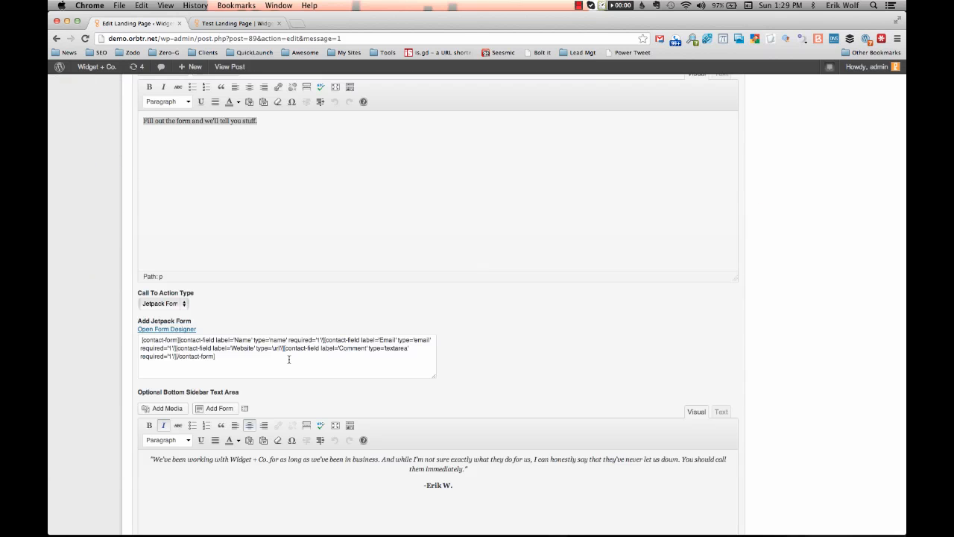
Compare the Optional Bottom Sidebar Text Area content with the testimonial beneath the form on the live landing page
scroll(298, 391, down, 3)
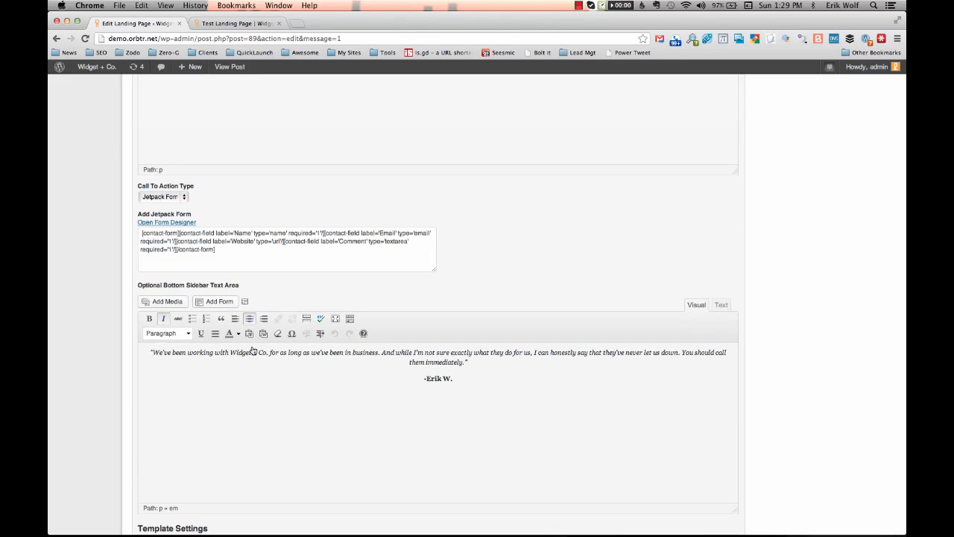
click(231, 23)
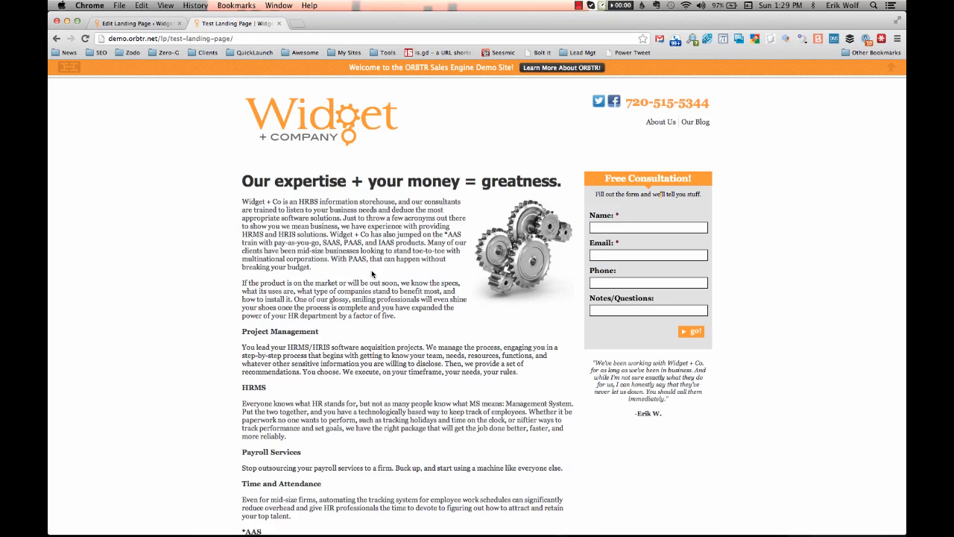
click(147, 26)
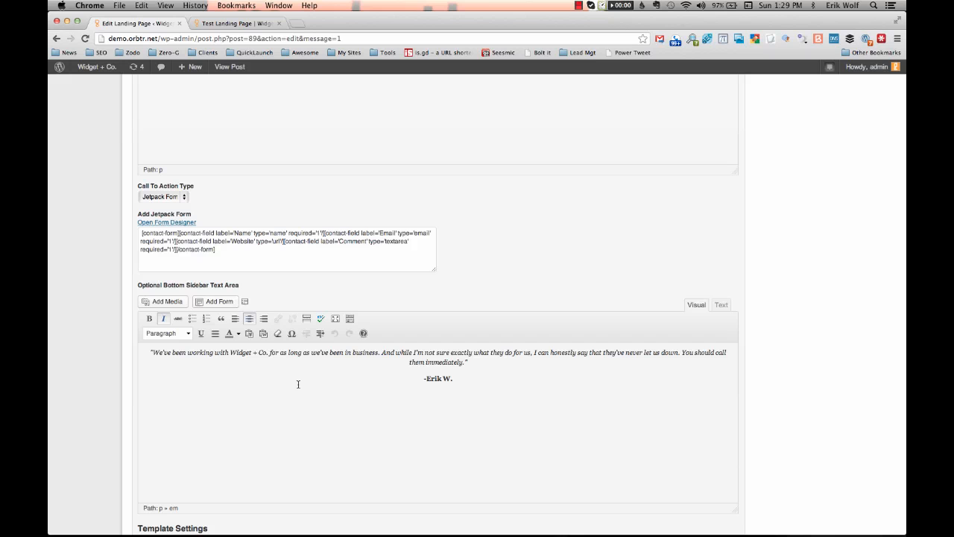
Compare the Override Default Blog Heading Title setting with the Related Articles heading at the end of the live landing page
scroll(290, 410, down, 5)
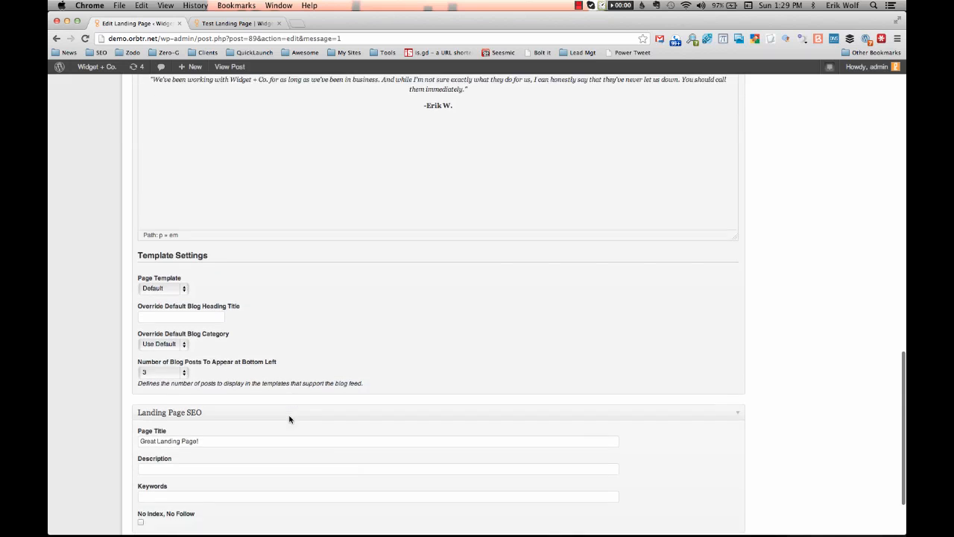
scroll(291, 420, down, 1)
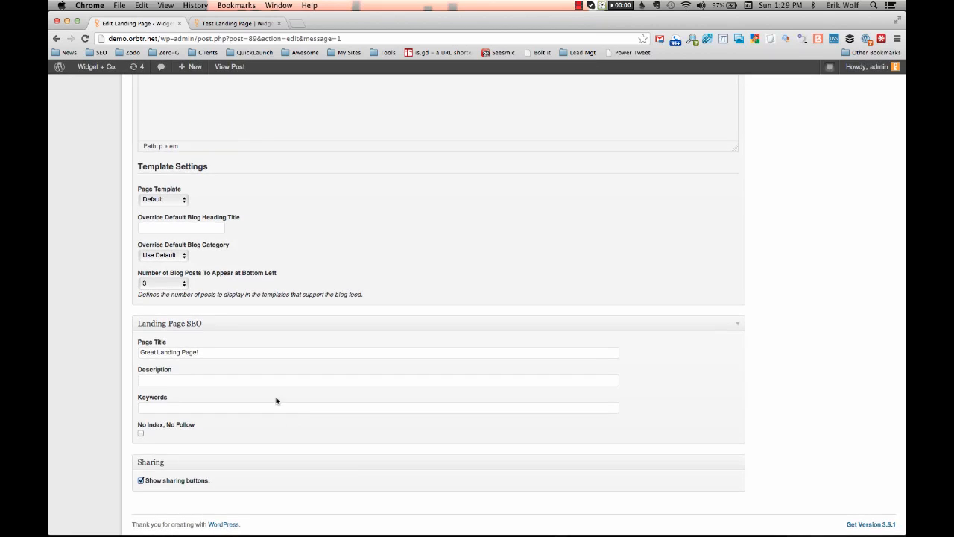
click(191, 228)
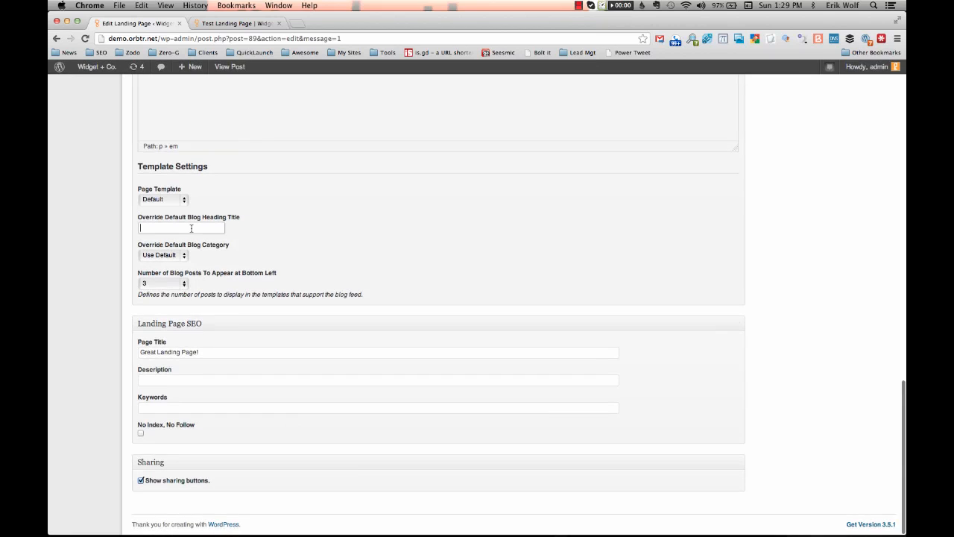
click(245, 24)
scroll(239, 392, down, 5)
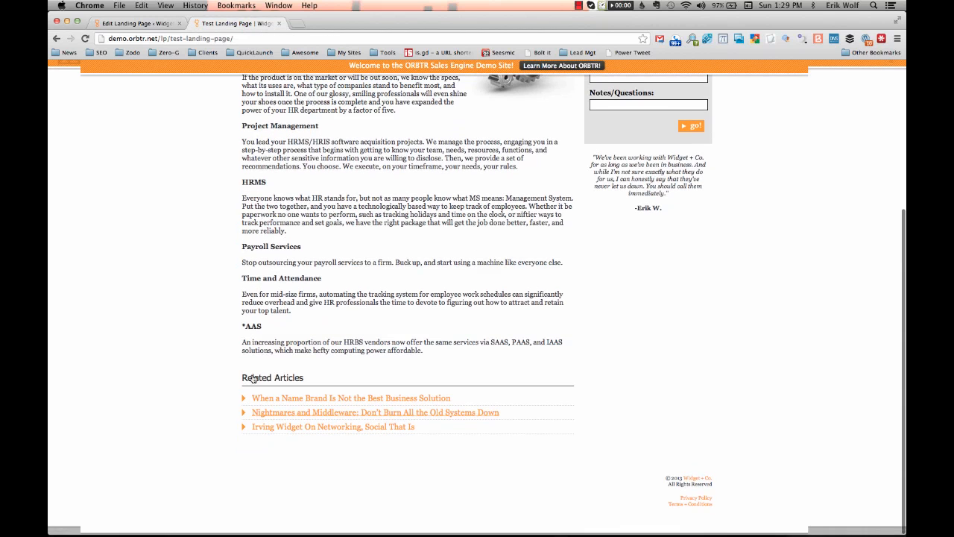
drag(240, 382, 303, 380)
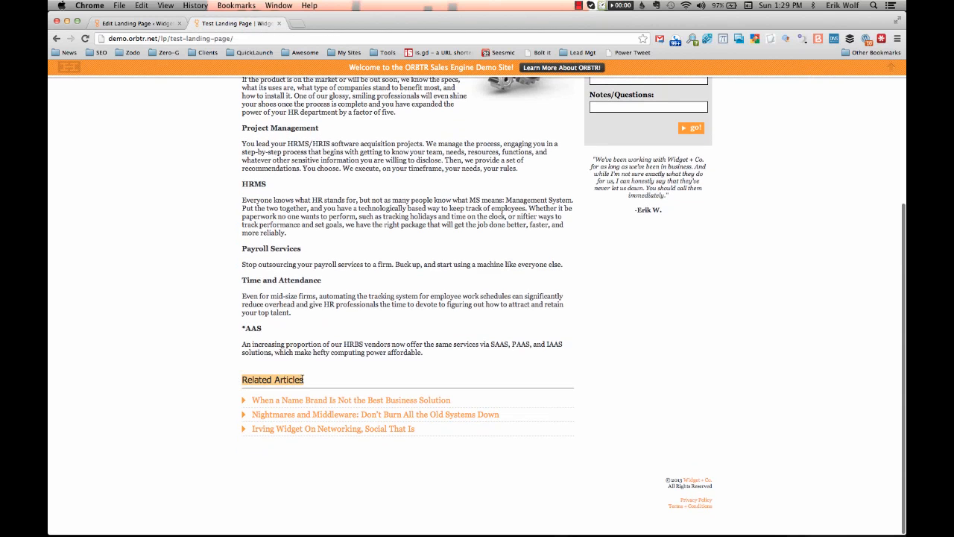
click(128, 24)
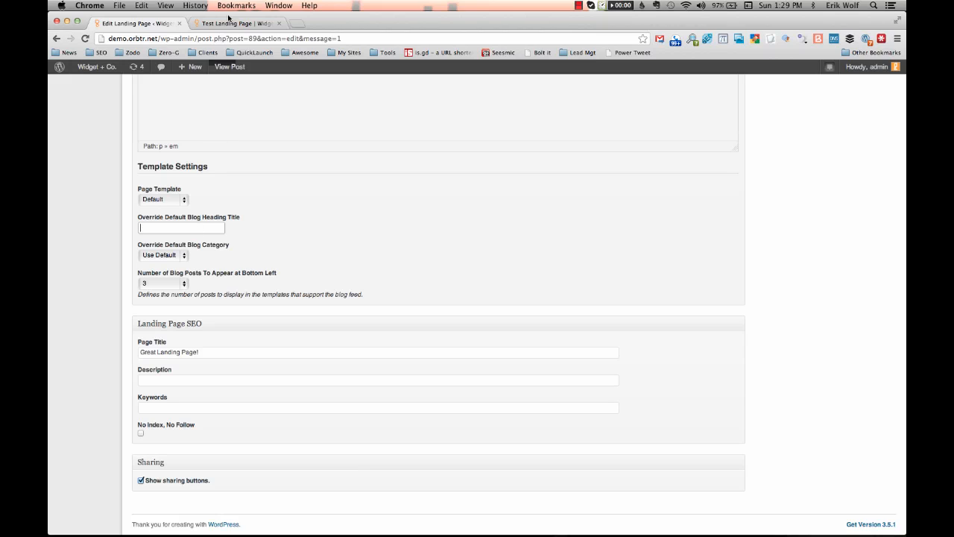
Review the blog category choices, keeping Use Default, and set the Number of Blog Posts To Appear at Bottom Left to 0
click(184, 256)
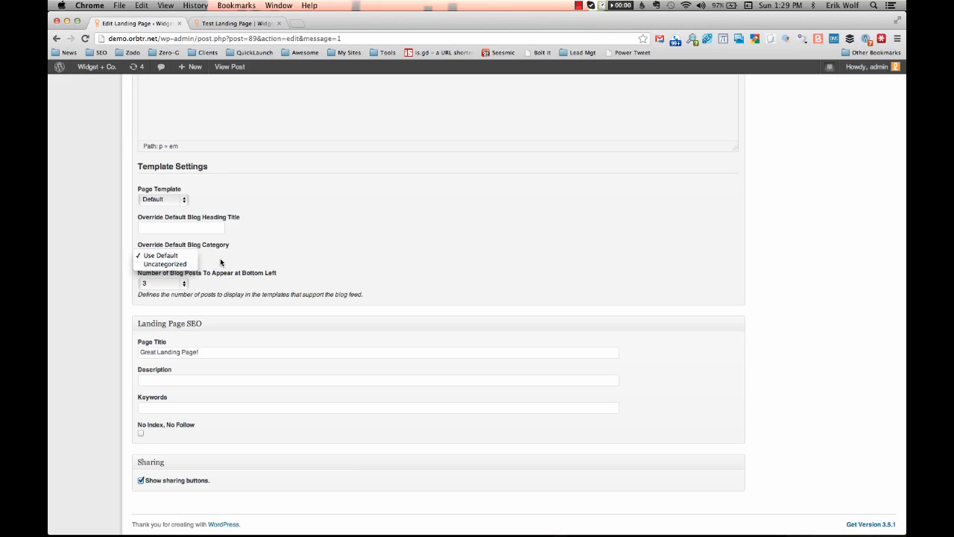
click(222, 260)
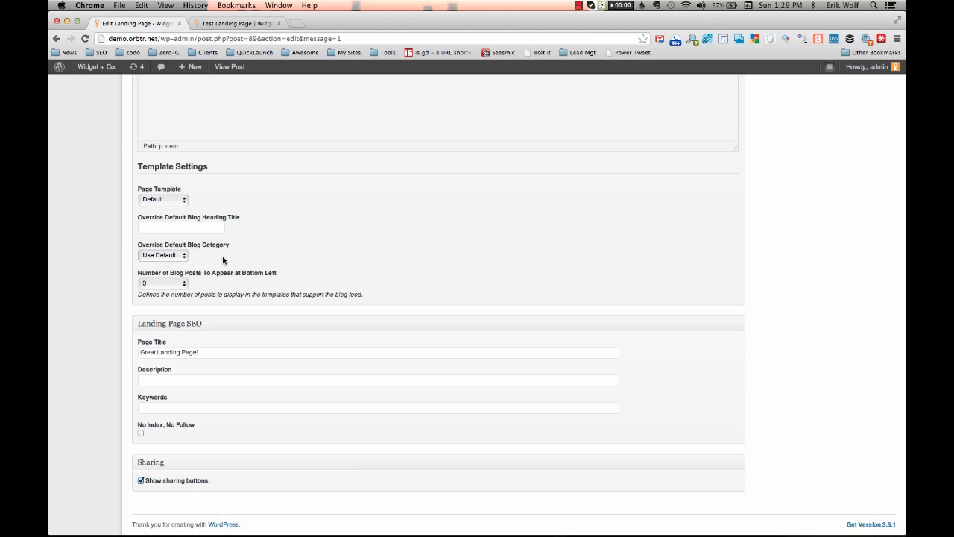
click(185, 286)
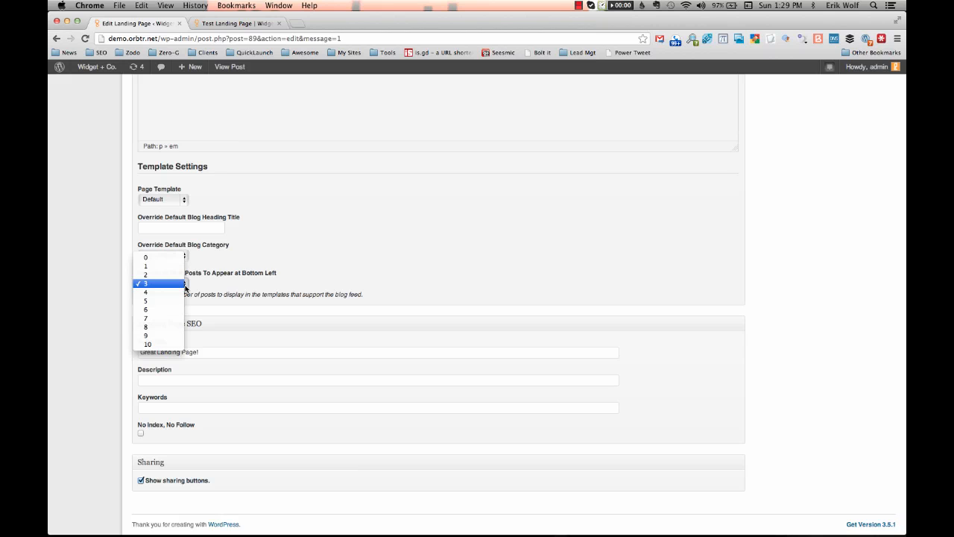
click(163, 259)
Update the landing page and reload its live version to check the sidebar form and the Related Articles area
scroll(605, 228, up, 15)
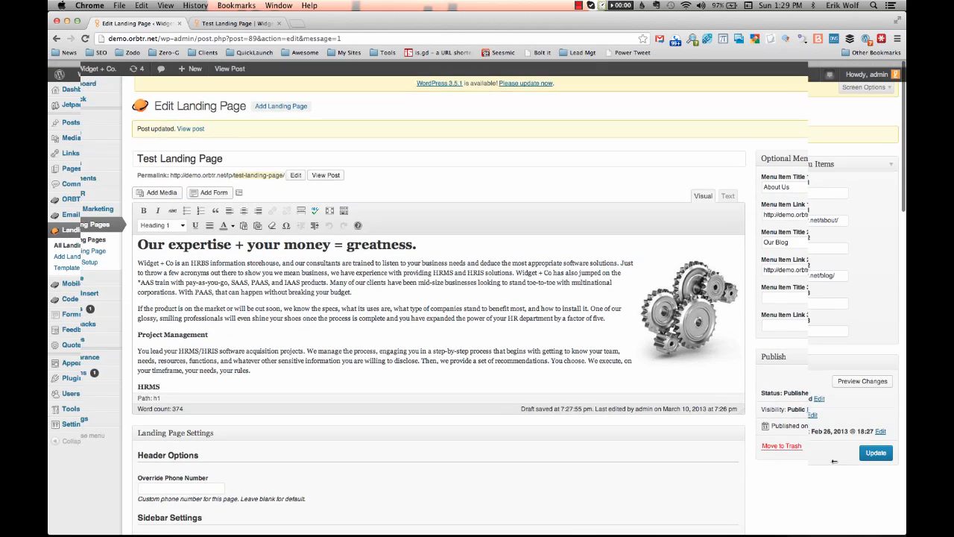
click(877, 445)
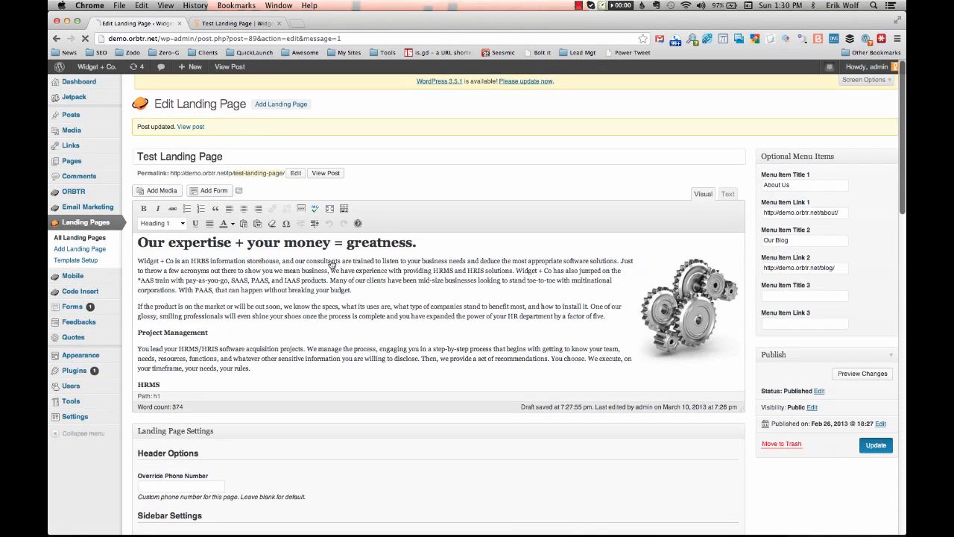
click(211, 25)
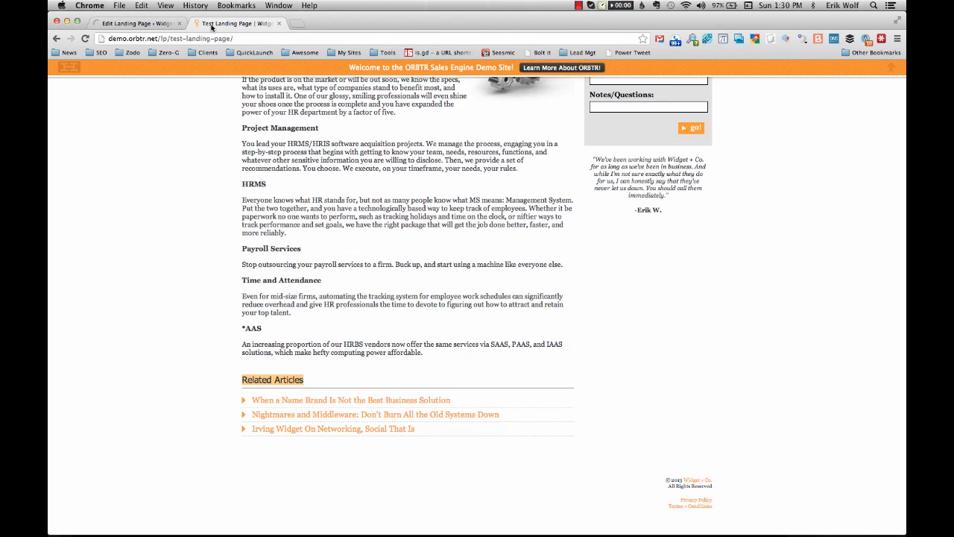
click(86, 40)
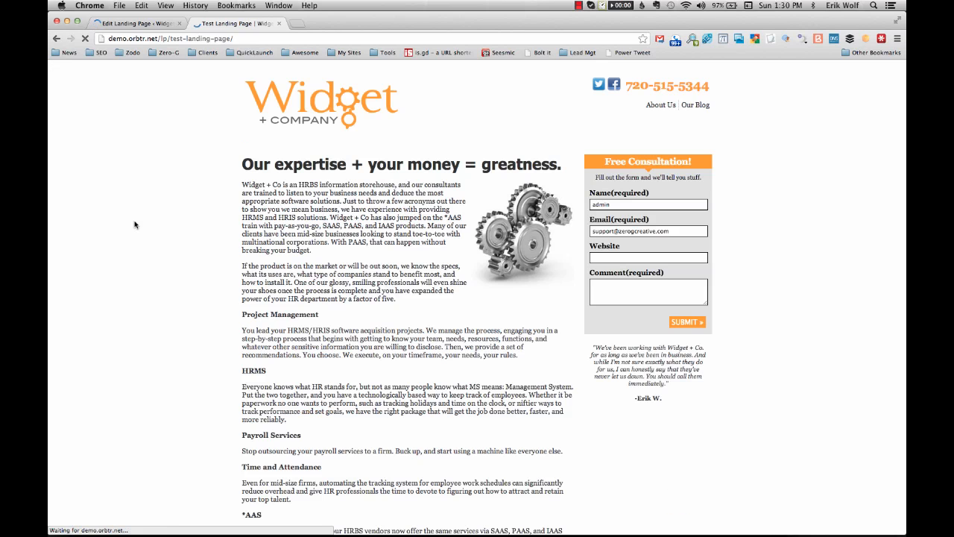
scroll(172, 382, down, 3)
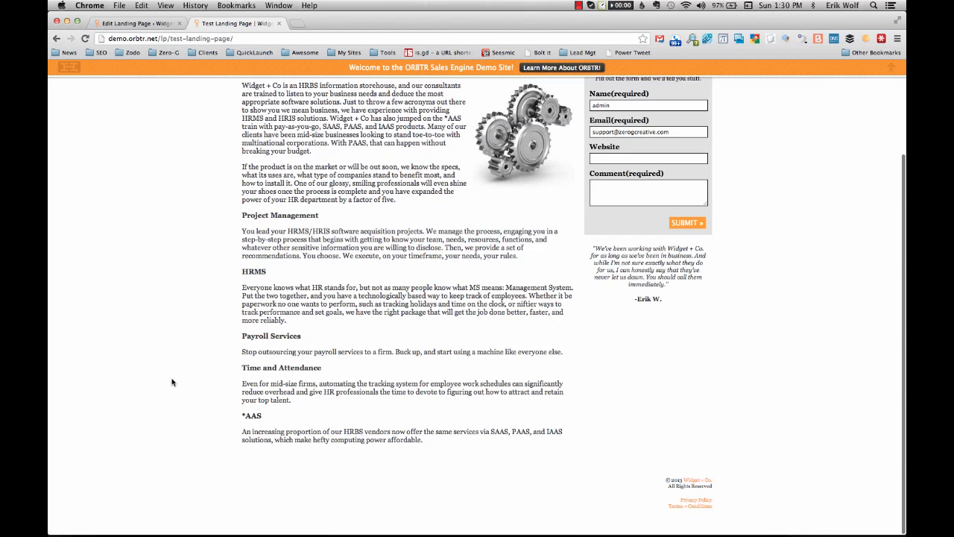
click(123, 24)
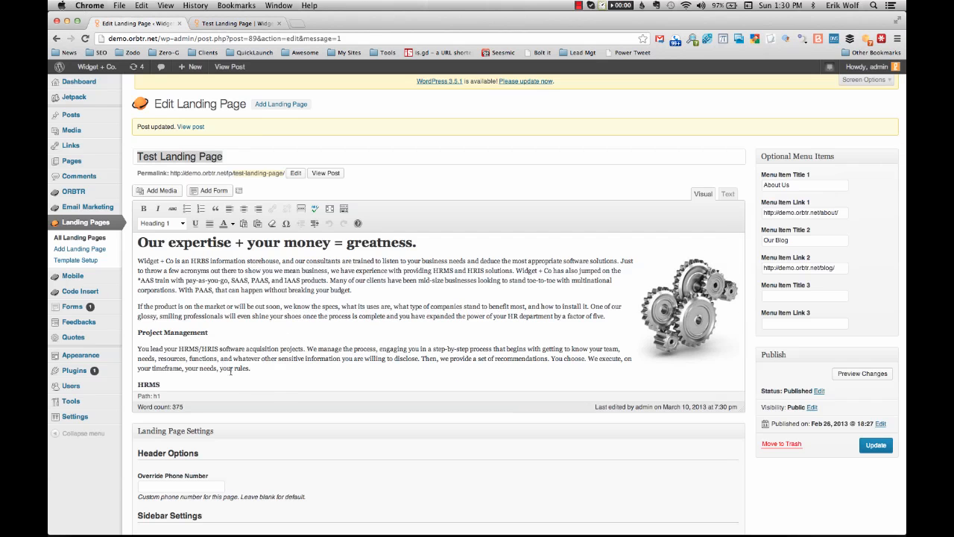
Examine the Page Title, Description and Keywords fields in the Landing Page SEO settings without changing them
scroll(278, 393, down, 5)
scroll(278, 393, down, 10)
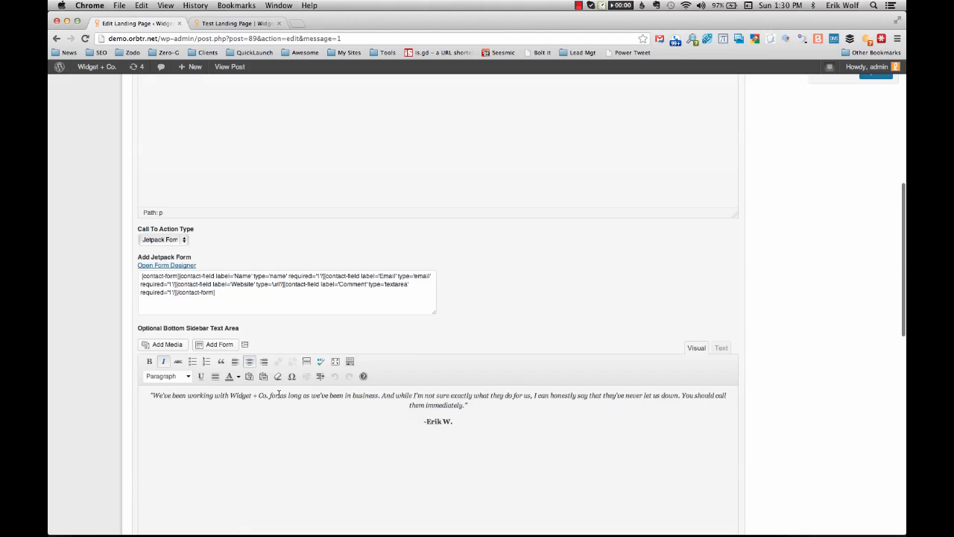
scroll(279, 394, down, 9)
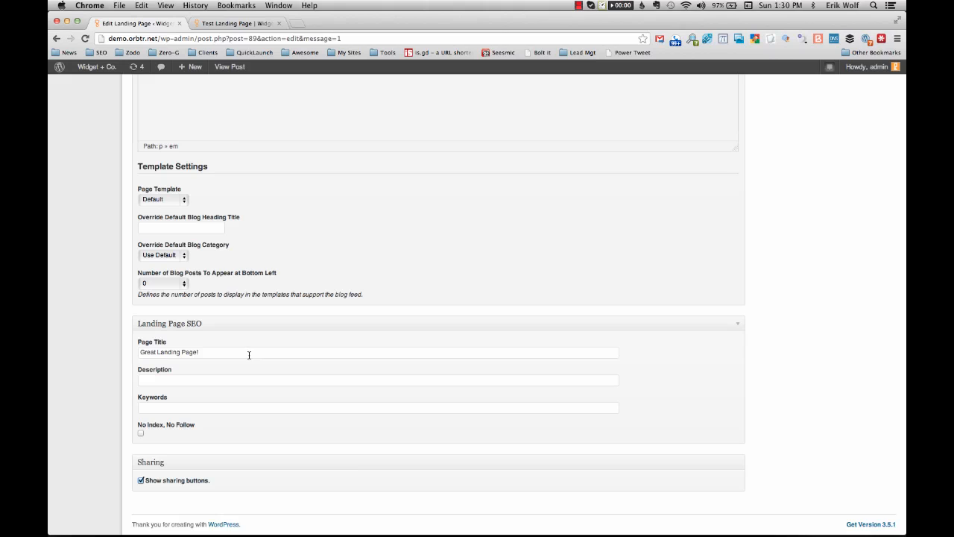
drag(248, 353, 112, 331)
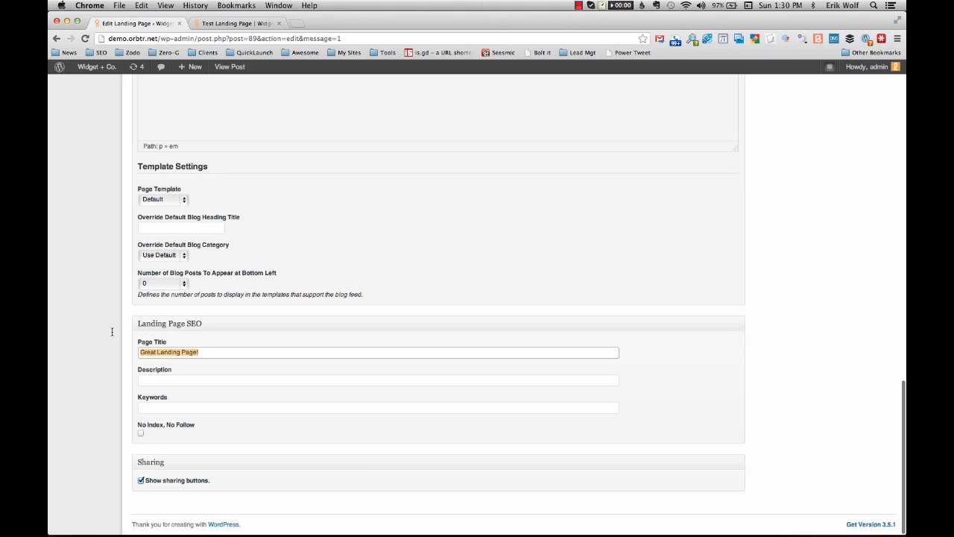
click(184, 380)
click(192, 407)
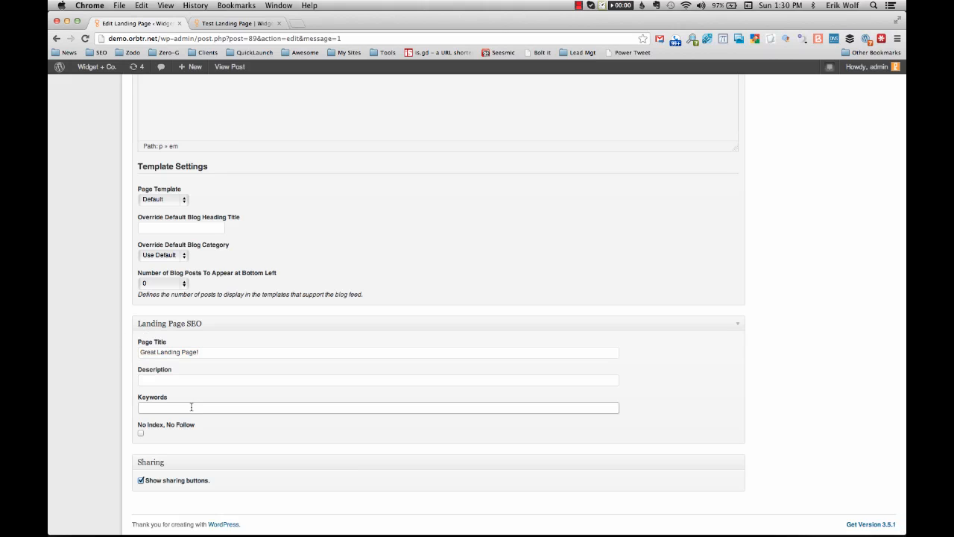
Enable No Index, No Follow in the Landing Page SEO settings
click(140, 435)
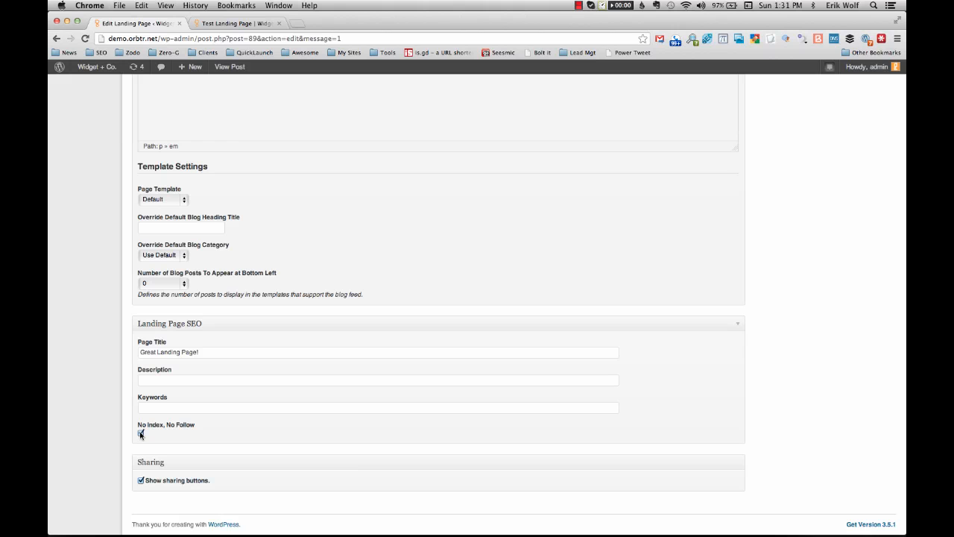
scroll(202, 383, up, 15)
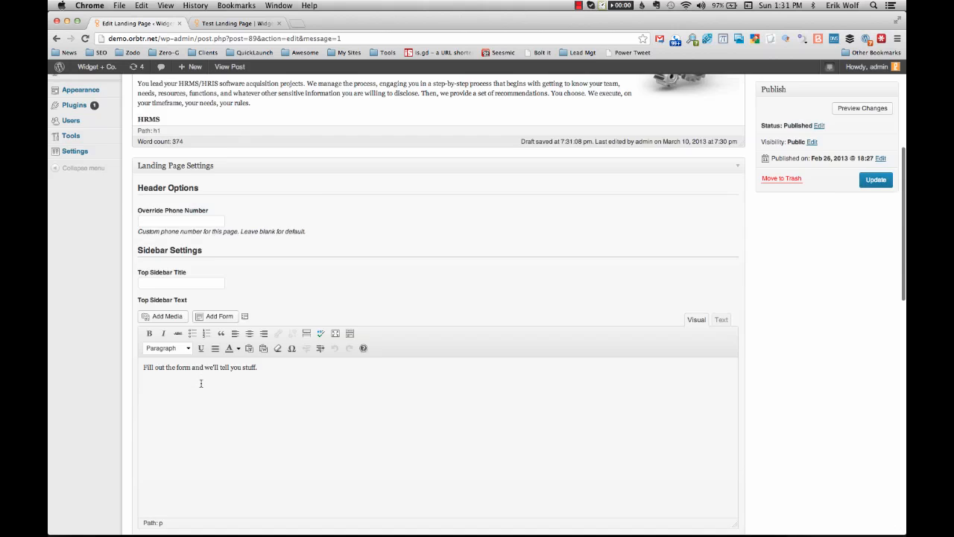